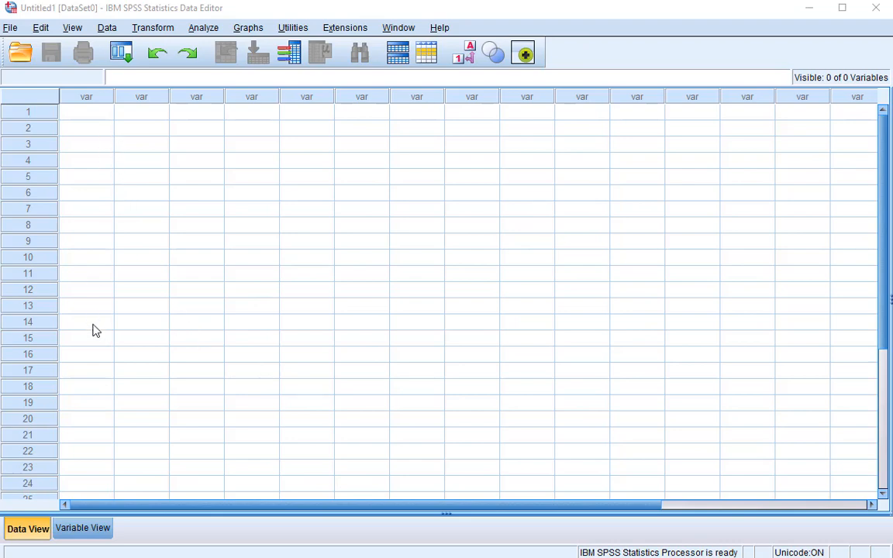
- Define a new variable named Group in the first row of the variable definitions and set its measurement level to Nominal
{"action": "left_click", "coordinate": [85, 532]}
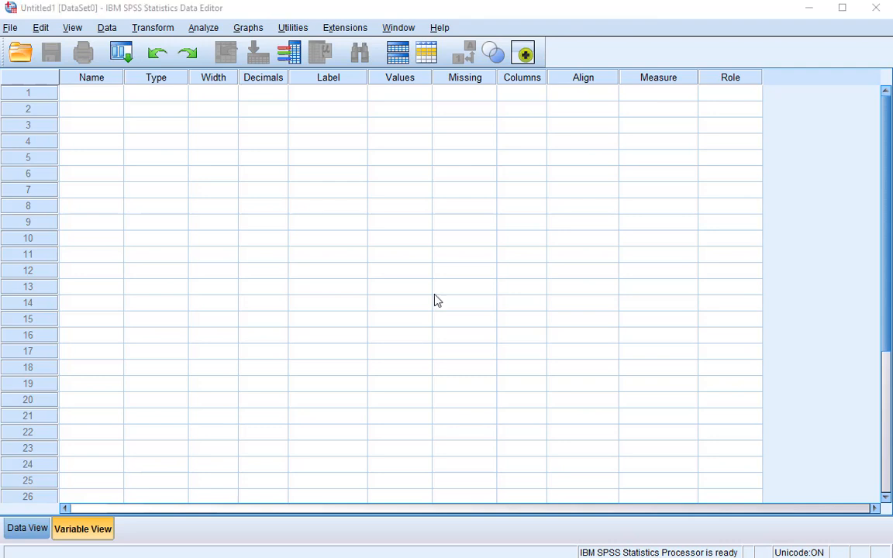
{"action": "left_click", "coordinate": [99, 97]}
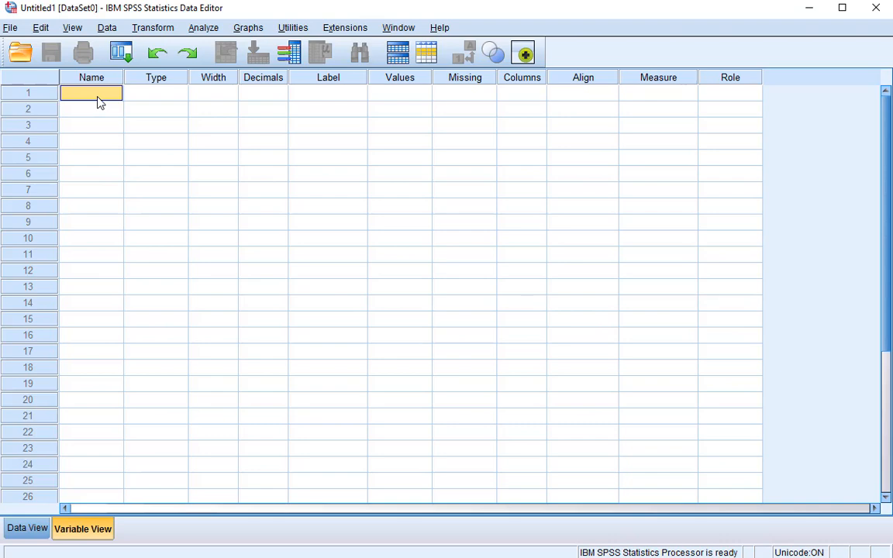
{"action": "type", "text": "Group"}
{"action": "key", "text": "Return"}
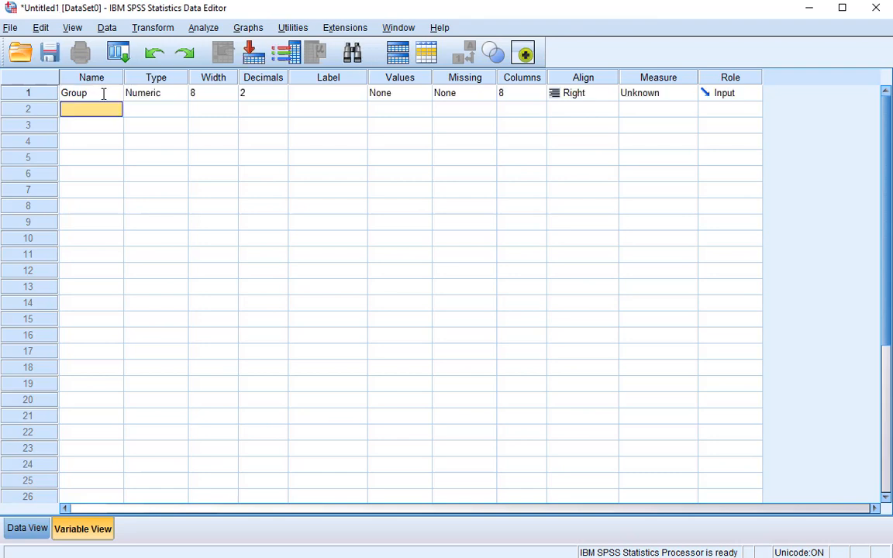
{"action": "left_click", "coordinate": [676, 96]}
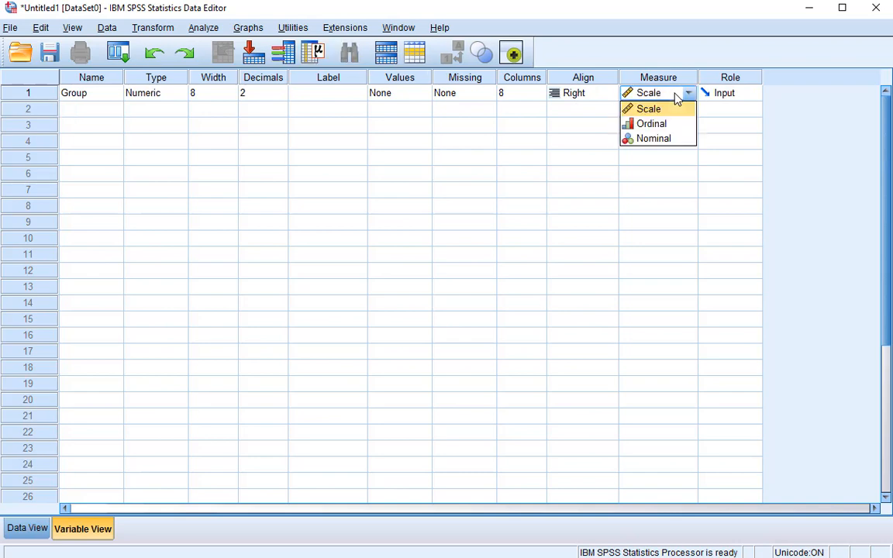
{"action": "left_click", "coordinate": [674, 139]}
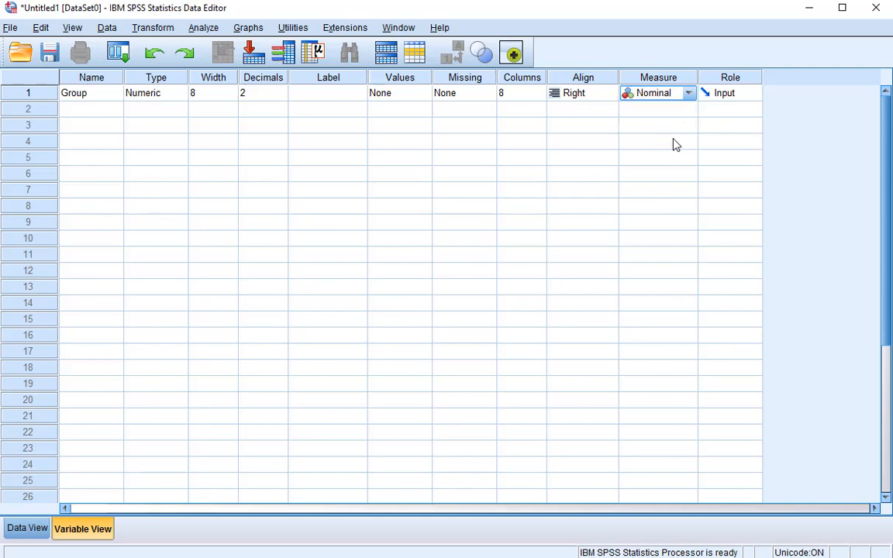
- Add value labels to the Group variable: 1 for Group A and 2 for Group B
{"action": "double_click", "coordinate": [426, 94]}
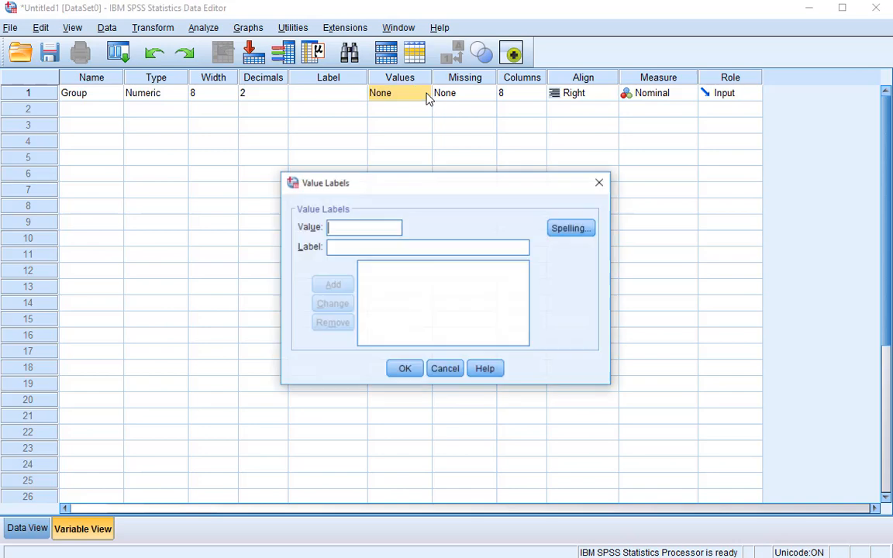
{"action": "type", "text": "1"}
{"action": "left_click", "coordinate": [342, 248]}
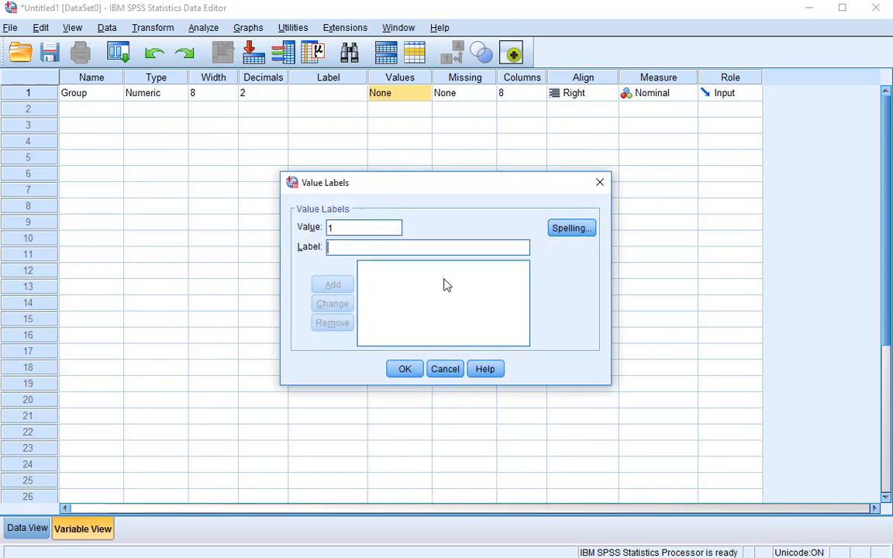
{"action": "type", "text": "Group A"}
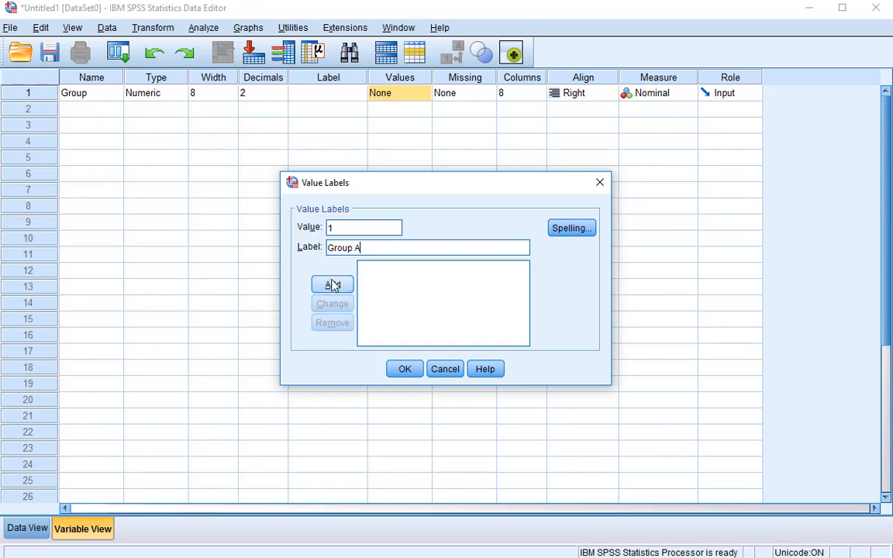
{"action": "left_click", "coordinate": [332, 286]}
{"action": "type", "text": "2"}
{"action": "left_click", "coordinate": [341, 248]}
{"action": "type", "text": "G"}
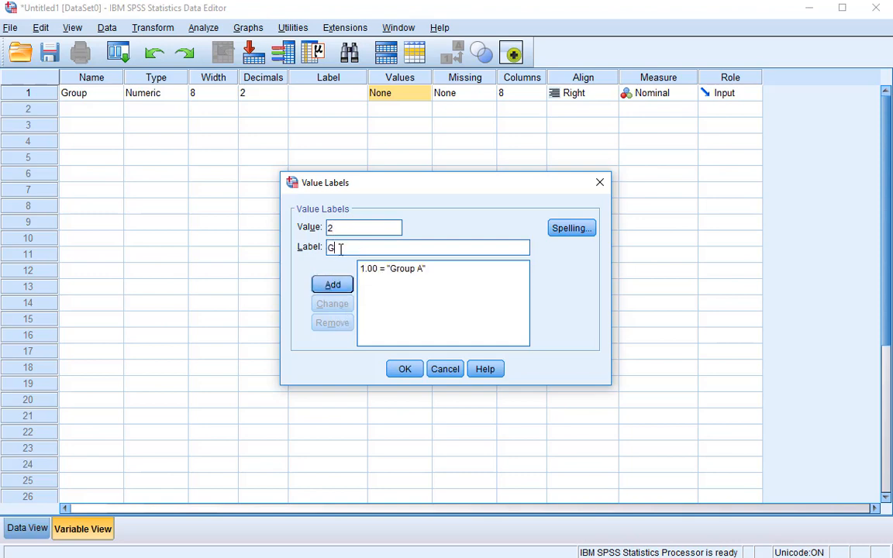
{"action": "type", "text": "roup B"}
{"action": "left_click", "coordinate": [332, 285]}
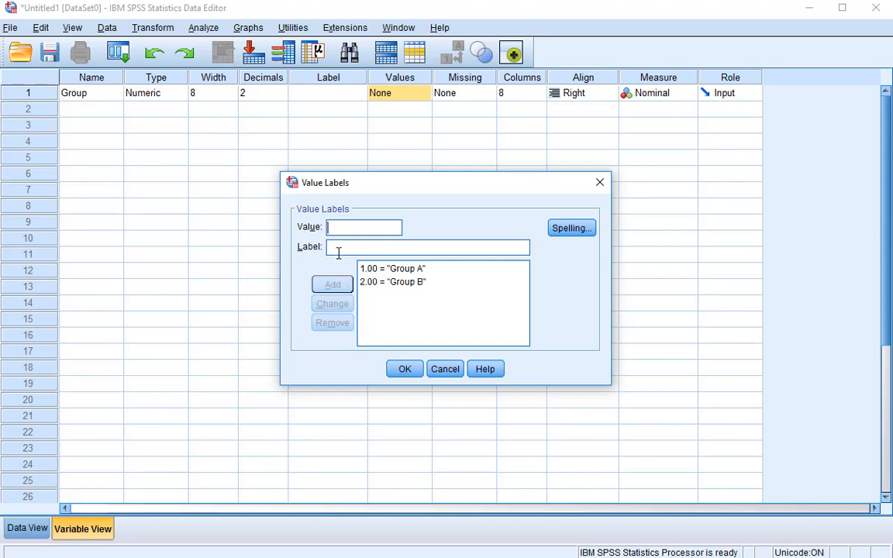
- Add the value label 3 for Group C and apply the value labels to the Group variable
{"action": "type", "text": "3"}
{"action": "left_click", "coordinate": [339, 250]}
{"action": "type", "text": "Group "}
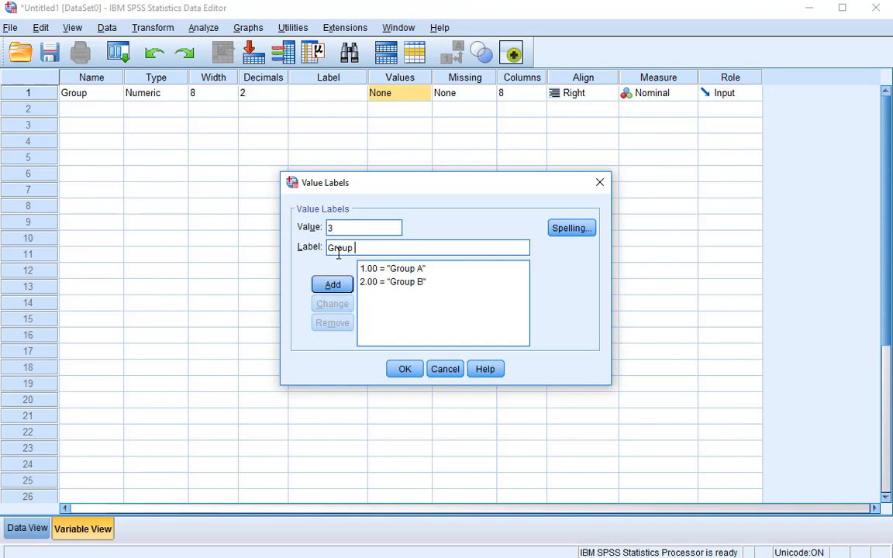
{"action": "type", "text": "C"}
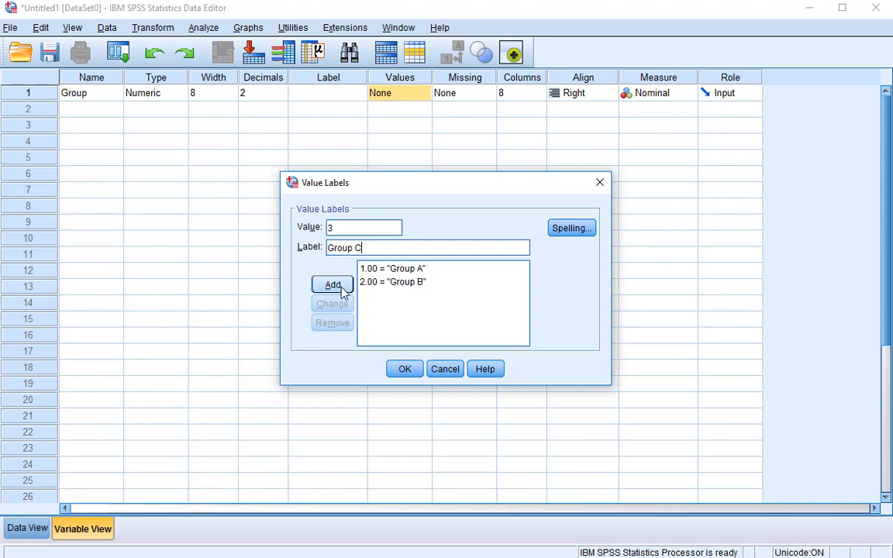
{"action": "left_click", "coordinate": [341, 288]}
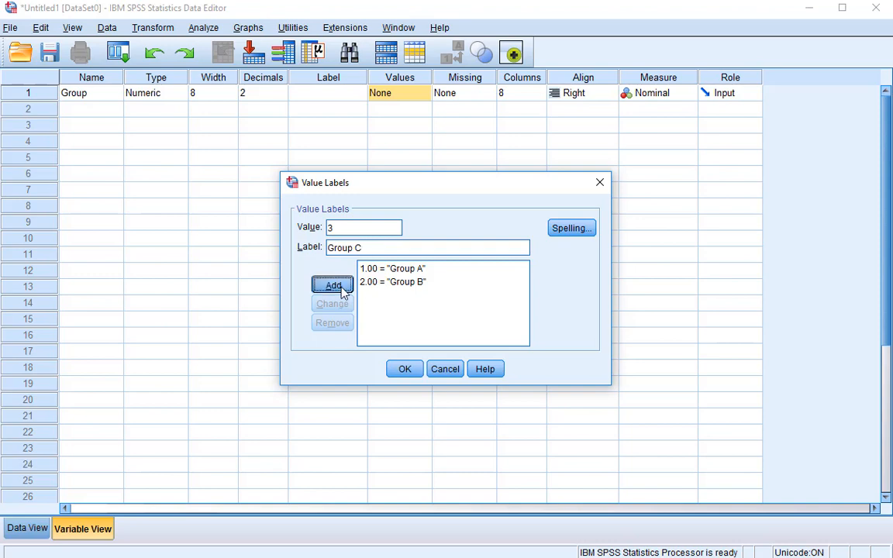
{"action": "left_click", "coordinate": [398, 369]}
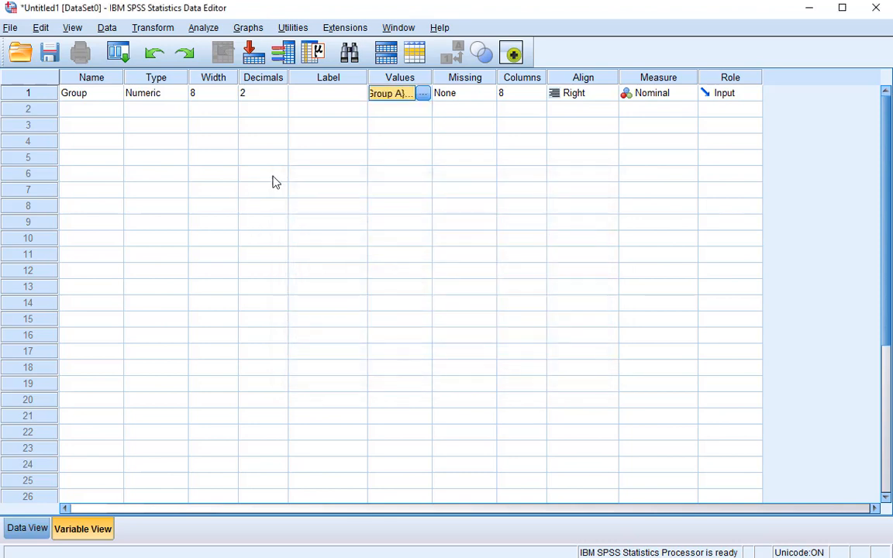
- Enter the values 1, 2, 3, 1, 2, 3 for Group in data rows 1 to 6
{"action": "left_click", "coordinate": [29, 528]}
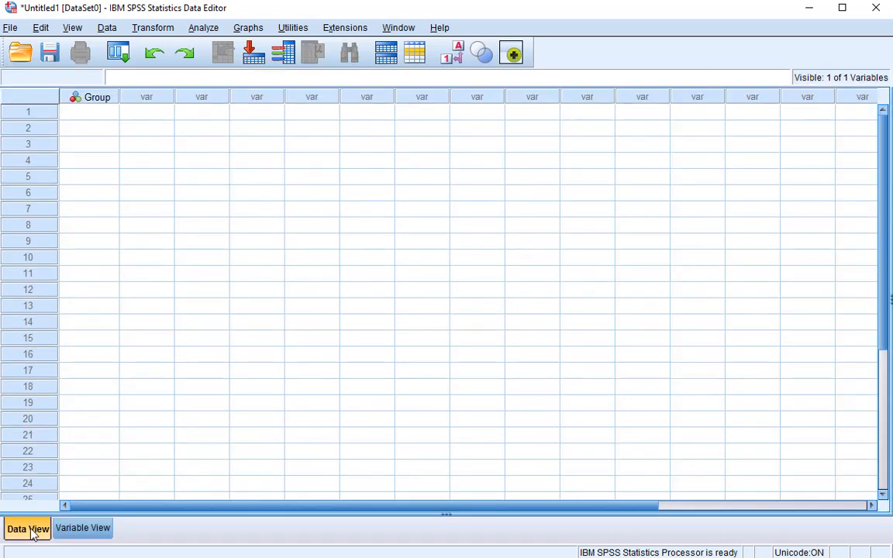
{"action": "left_click", "coordinate": [94, 117]}
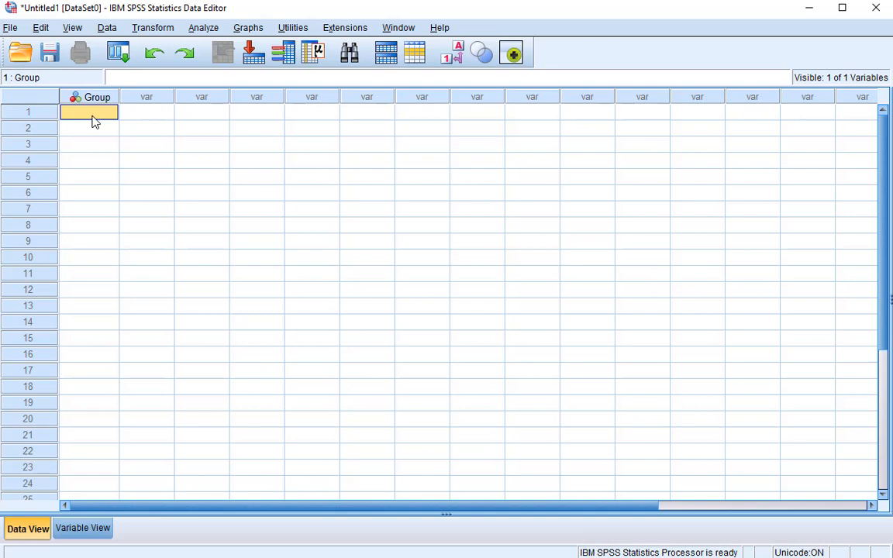
{"action": "type", "text": "1"}
{"action": "key", "text": "Return"}
{"action": "type", "text": "2"}
{"action": "key", "text": "Return"}
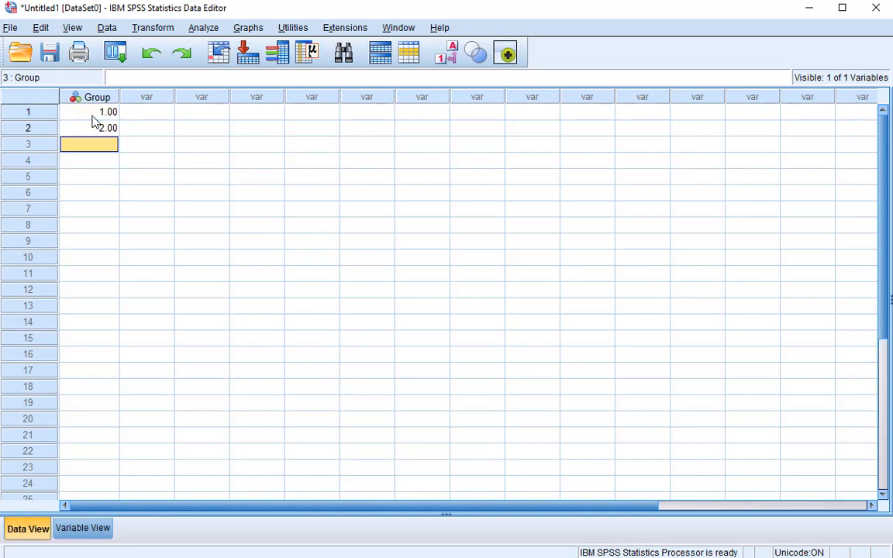
{"action": "type", "text": "3"}
{"action": "key", "text": "Return"}
{"action": "type", "text": "1"}
{"action": "key", "text": "Return"}
{"action": "type", "text": "2"}
{"action": "key", "text": "Return"}
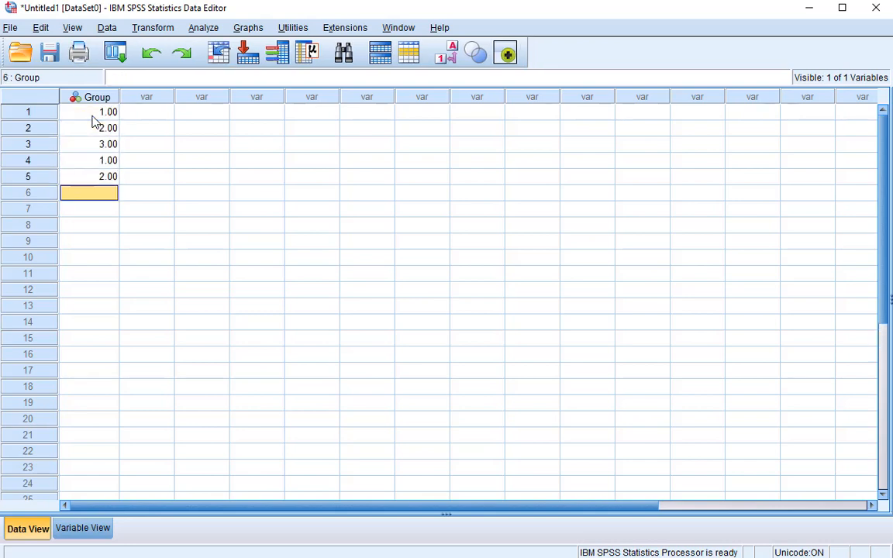
{"action": "type", "text": "3"}
{"action": "key", "text": "Return"}
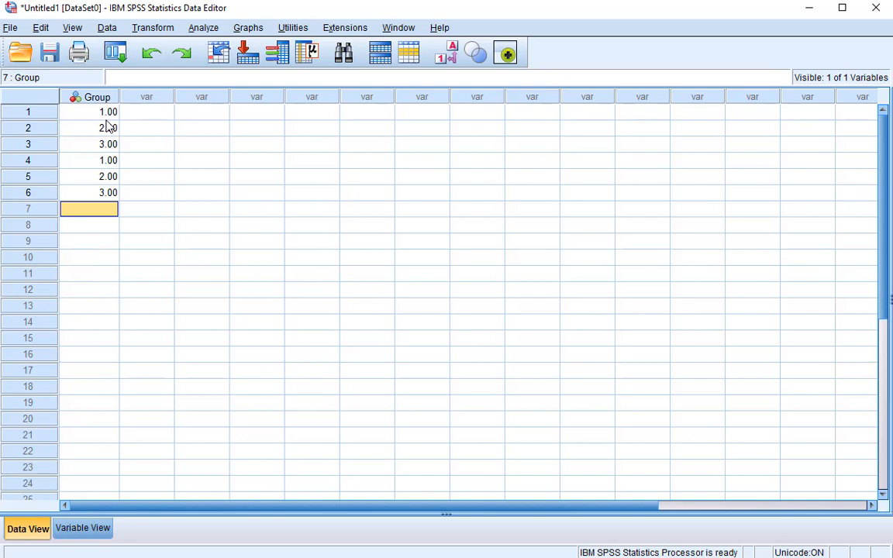
- Set the Group variable's decimals to 0 and return to the data values
{"action": "left_click", "coordinate": [85, 530]}
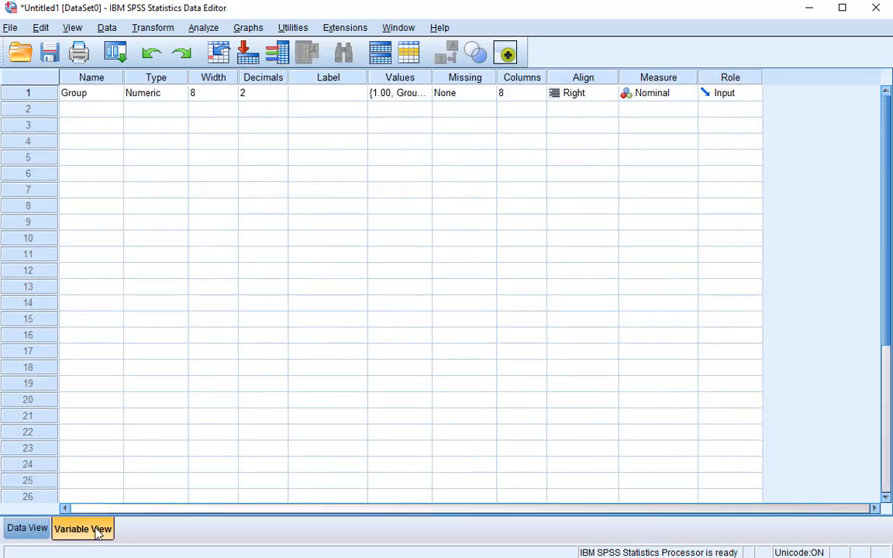
{"action": "left_click", "coordinate": [275, 94]}
{"action": "left_click", "coordinate": [281, 97]}
{"action": "left_click", "coordinate": [282, 98]}
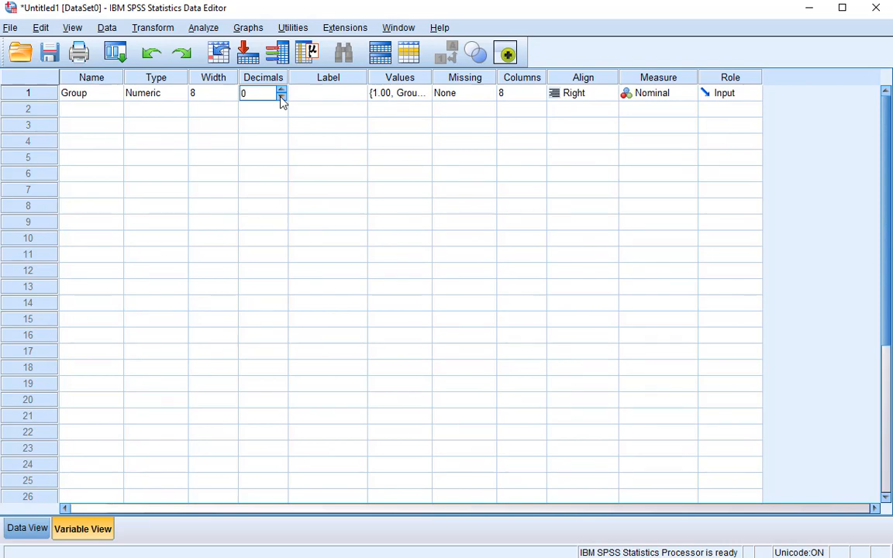
{"action": "left_click", "coordinate": [31, 529]}
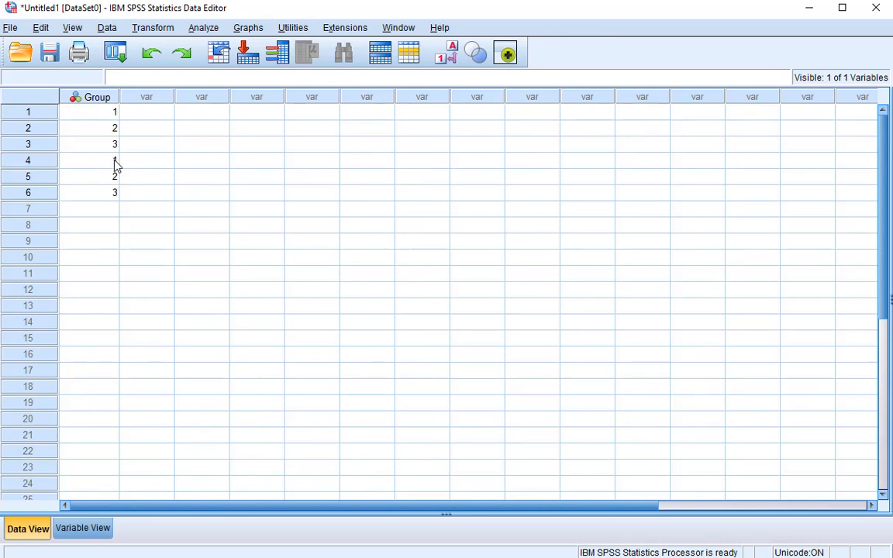
- Switch the data display between value labels and numeric codes twice, ending on the numeric codes
{"action": "left_click", "coordinate": [448, 56]}
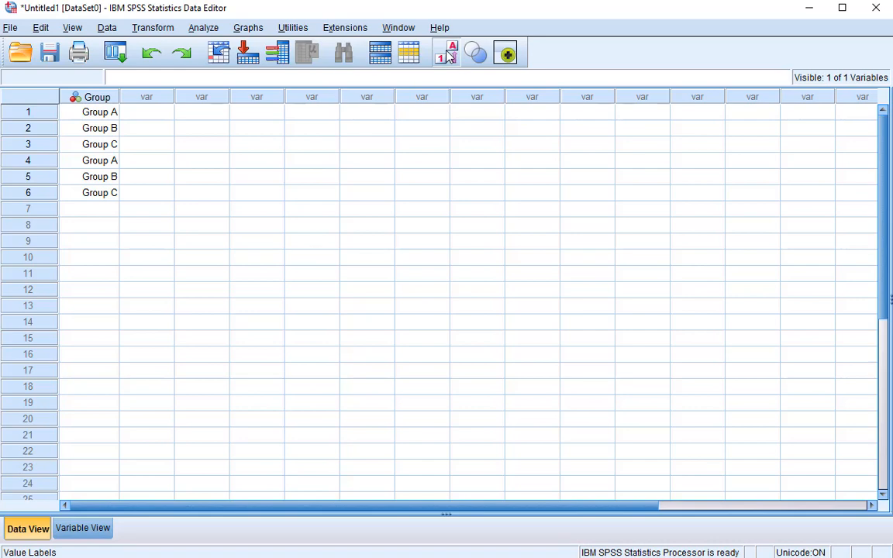
{"action": "left_click", "coordinate": [448, 56]}
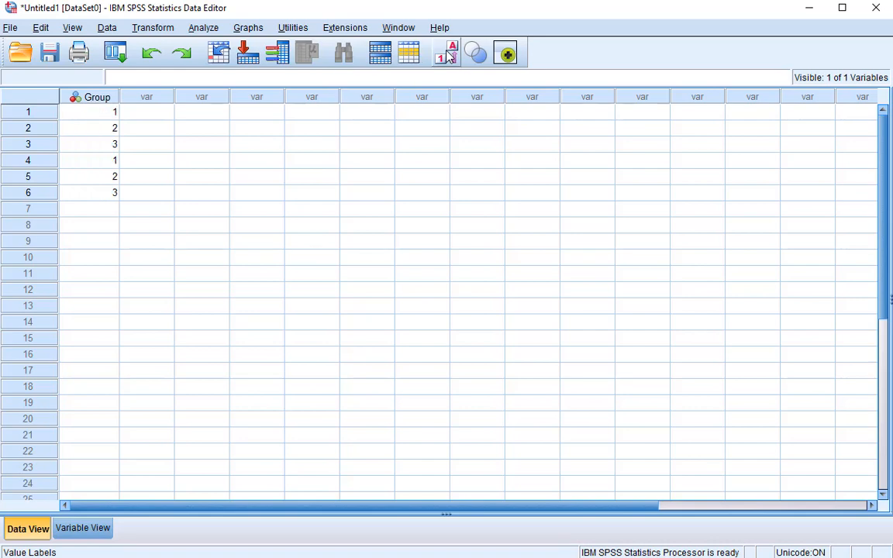
{"action": "left_click", "coordinate": [448, 56]}
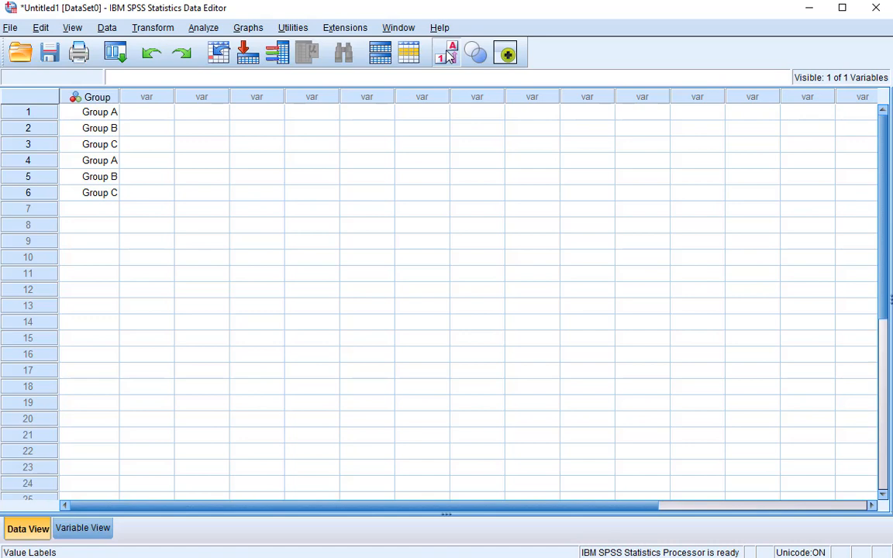
{"action": "left_click", "coordinate": [447, 56]}
- Enter the unlabelled value 4 for Group in row 7
{"action": "left_click", "coordinate": [108, 214]}
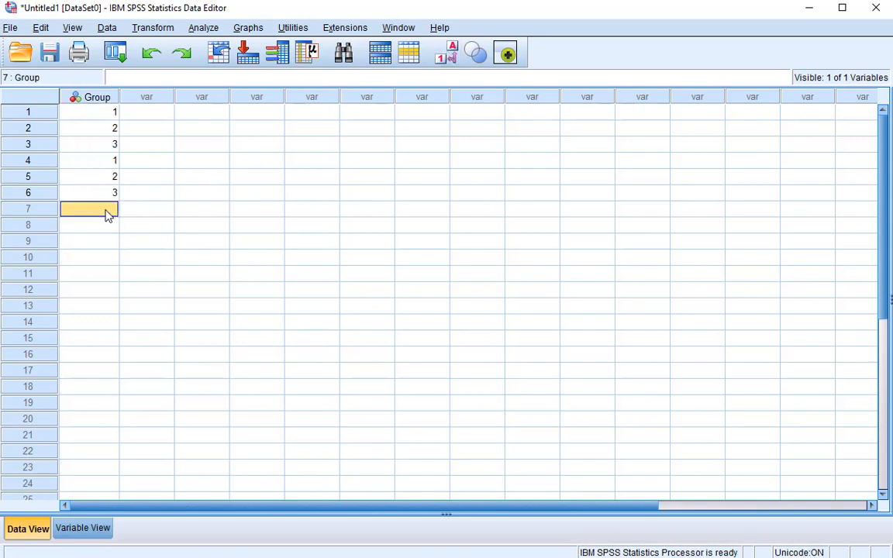
{"action": "type", "text": "4"}
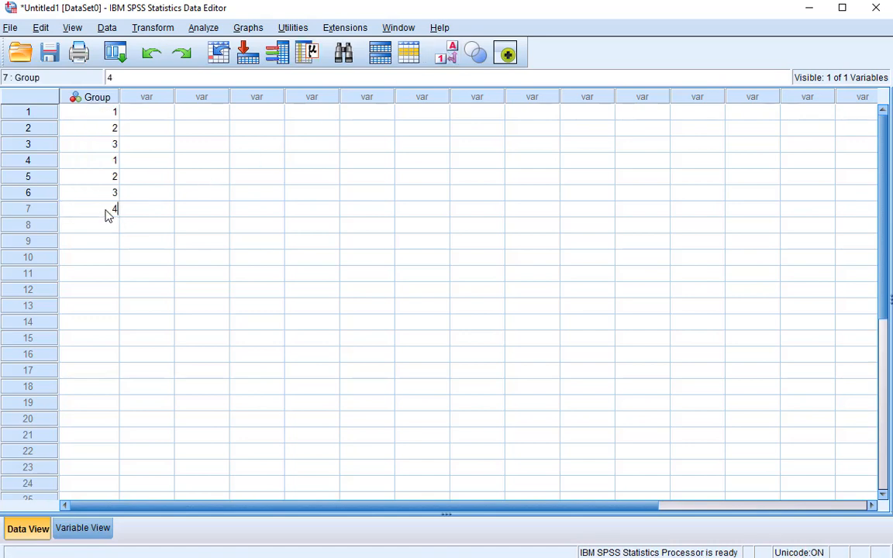
{"action": "key", "text": "Return"}
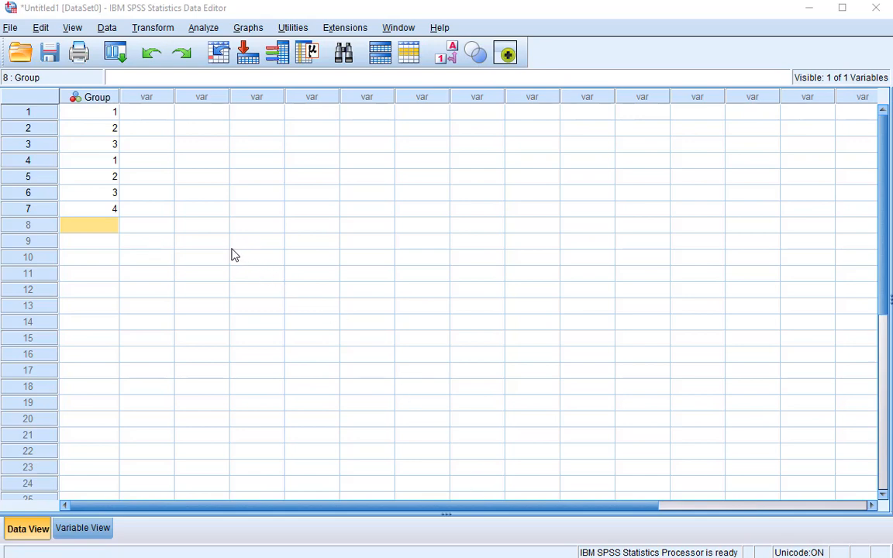
- Fill rows 1 to 7 of the empty column beside Group, with 20, 21, 23, 30, 16 and 12 in rows 2 to 7
{"action": "left_click", "coordinate": [158, 117]}
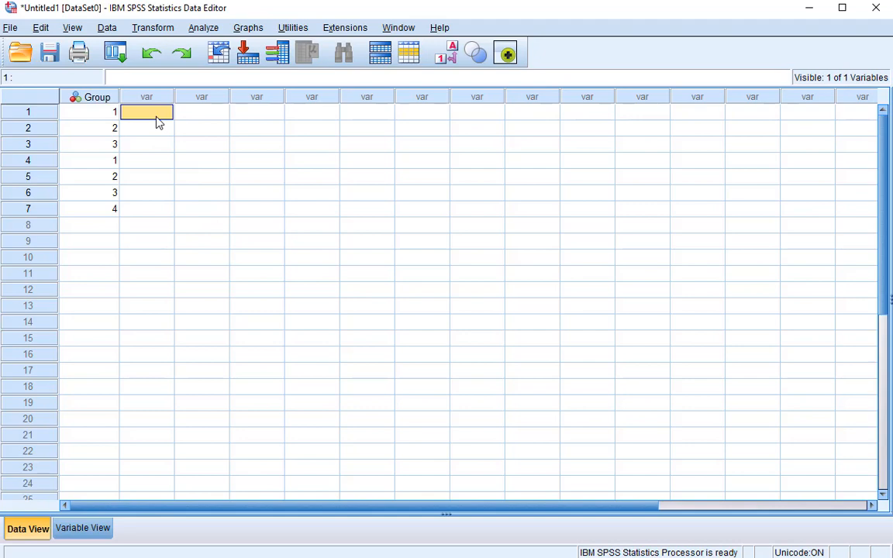
{"action": "type", "text": "1"}
{"action": "key", "text": "Return"}
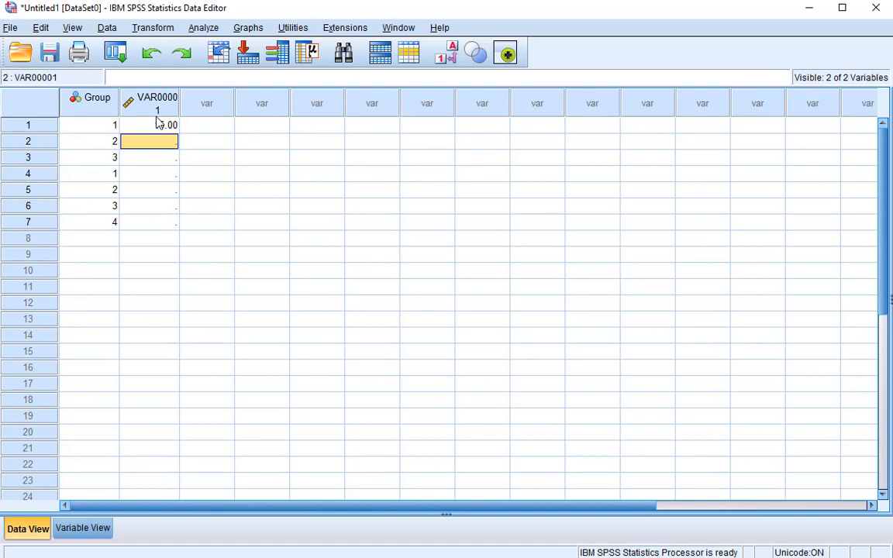
{"action": "type", "text": "20"}
{"action": "key", "text": "Return"}
{"action": "type", "text": "21"}
{"action": "key", "text": "Return"}
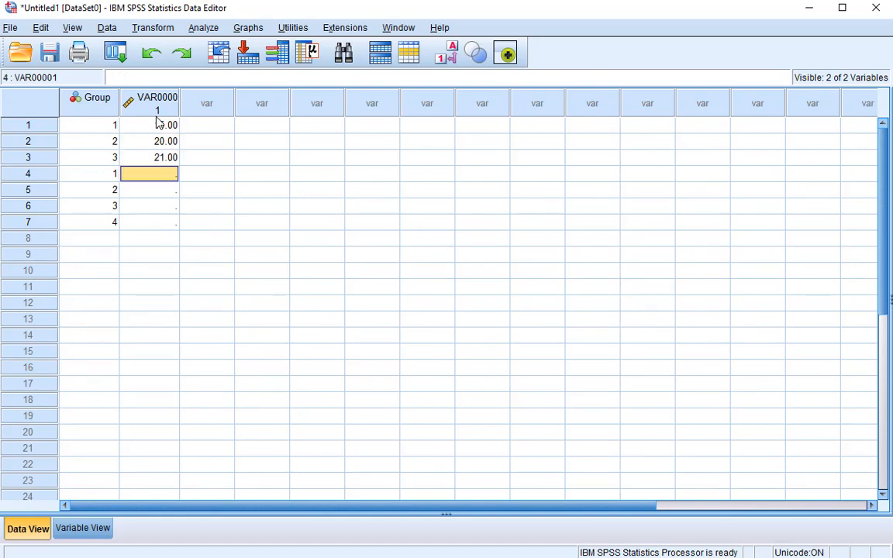
{"action": "type", "text": "23"}
{"action": "key", "text": "Return"}
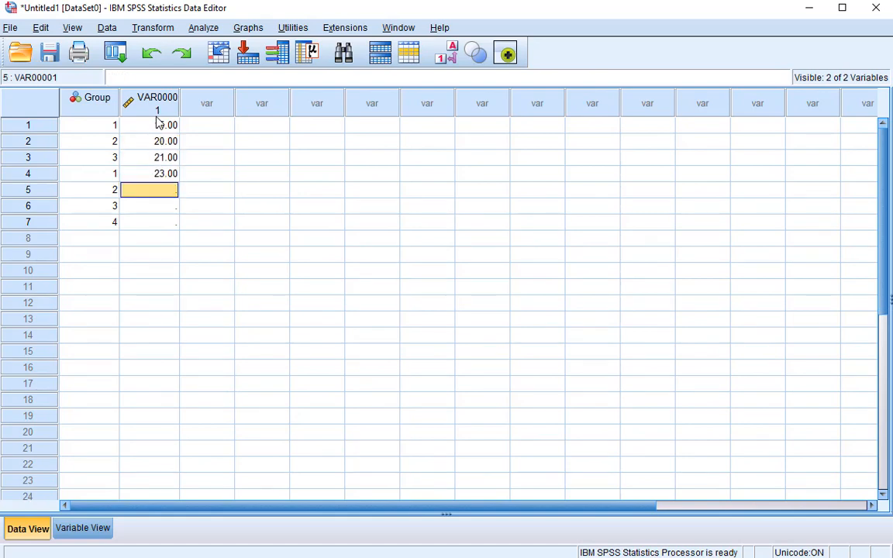
{"action": "type", "text": "30"}
{"action": "key", "text": "Return"}
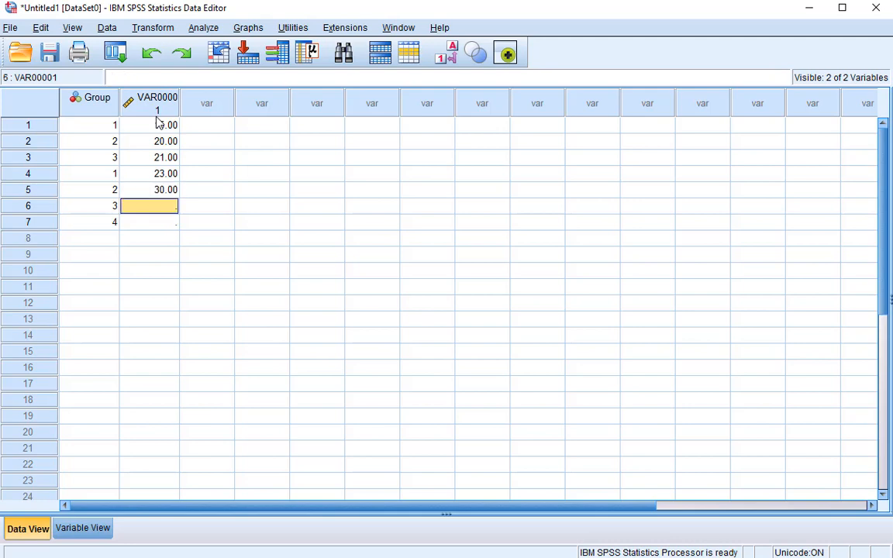
{"action": "type", "text": "16"}
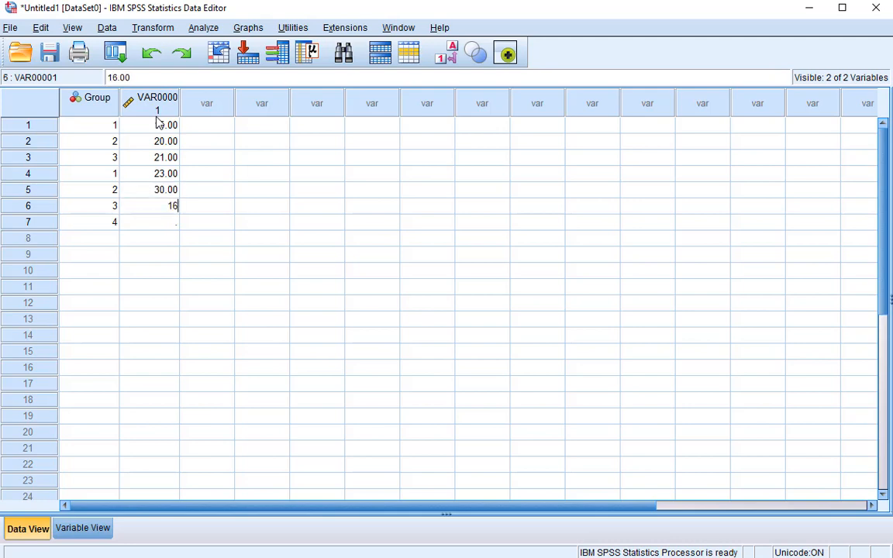
{"action": "key", "text": "Return"}
{"action": "type", "text": "12"}
{"action": "key", "text": "Return"}
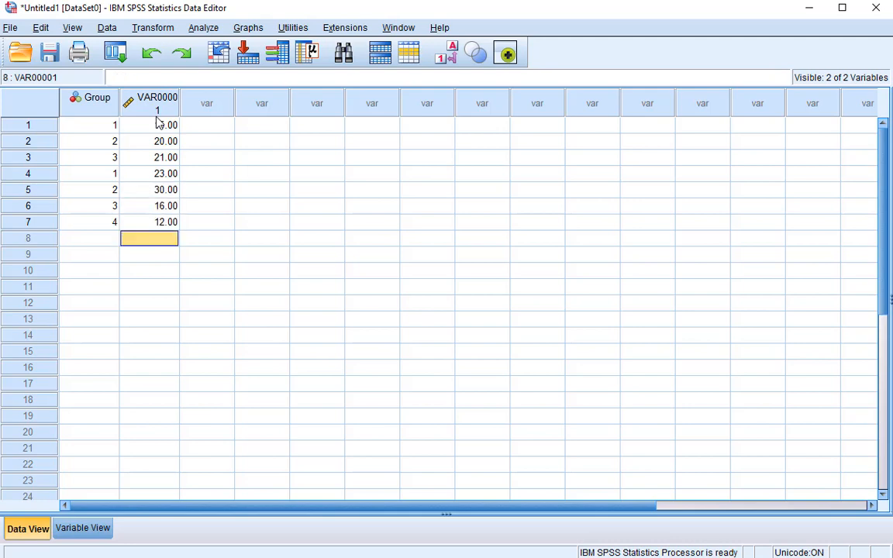
- Change the Group value in row 7 to 3
{"action": "left_click", "coordinate": [107, 226]}
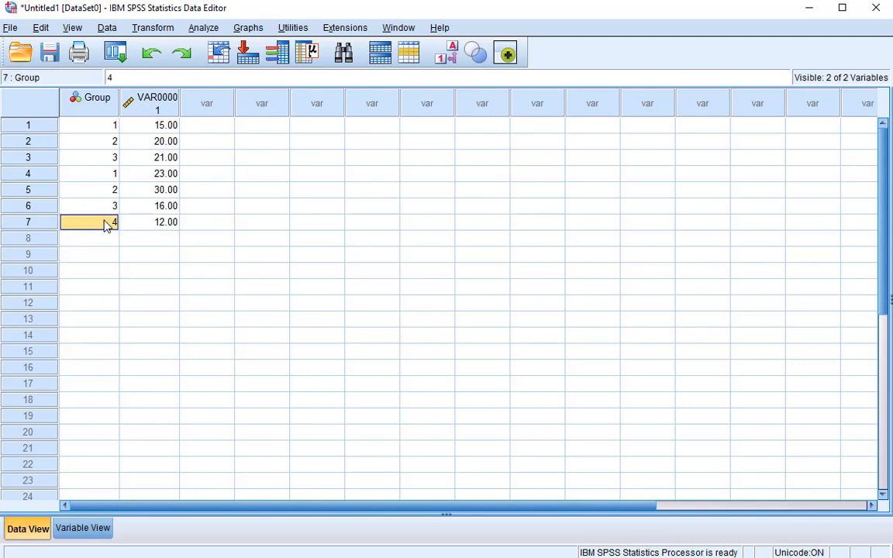
{"action": "type", "text": "3"}
{"action": "key", "text": "Return"}
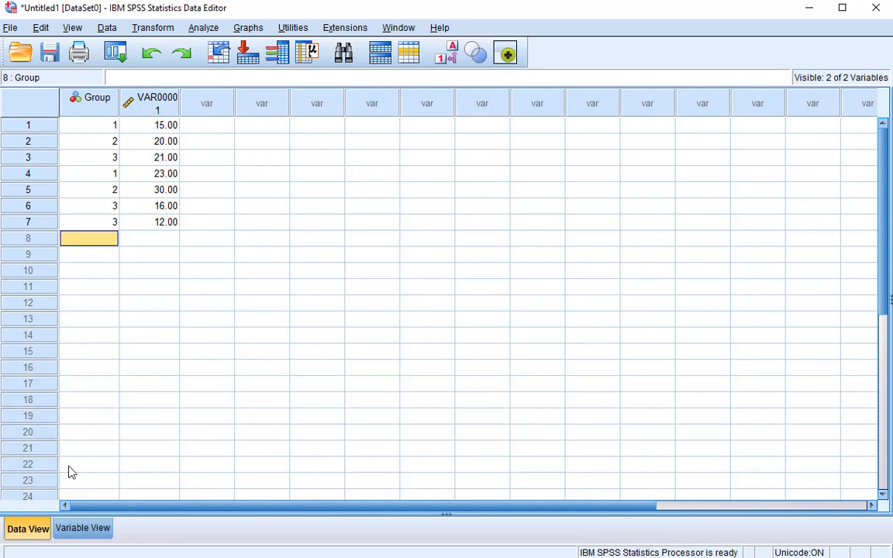
- Rename the second variable, VAR00001, as Score and set its measurement level to Scale
{"action": "left_click", "coordinate": [85, 530]}
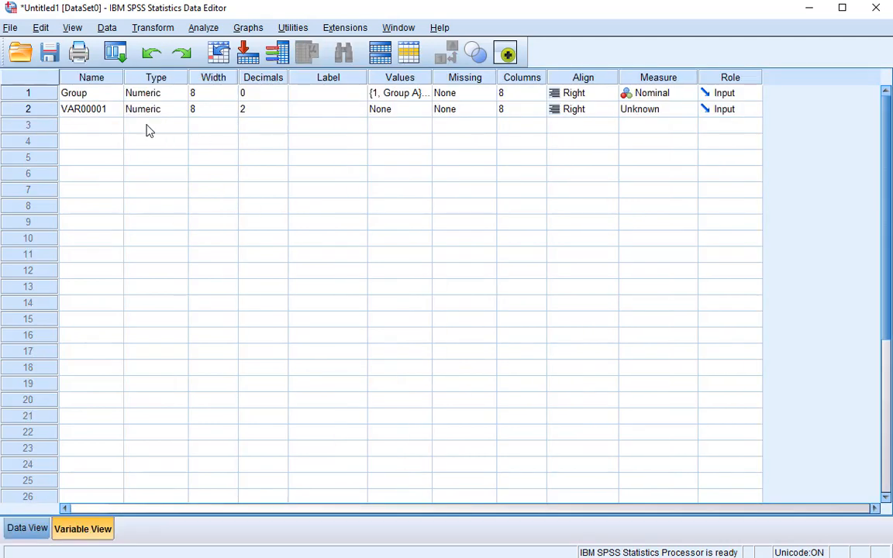
{"action": "left_click", "coordinate": [108, 113]}
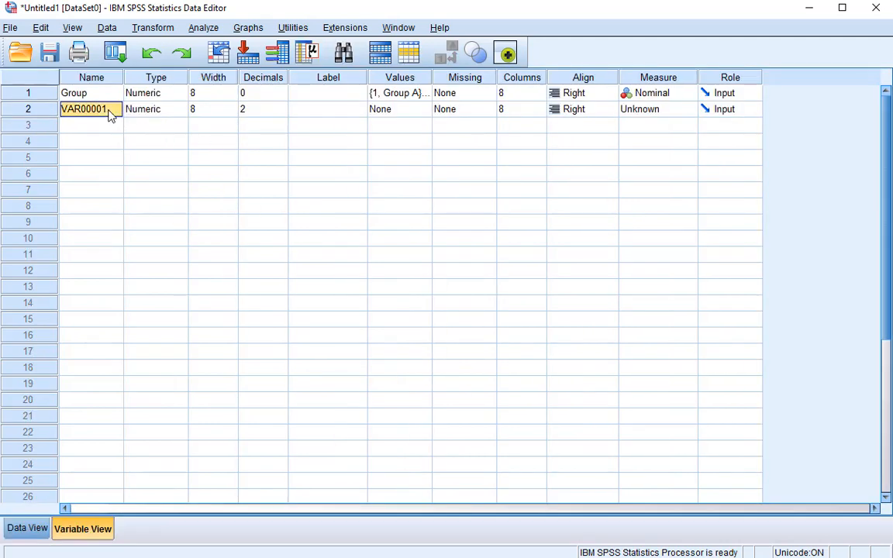
{"action": "type", "text": "Score"}
{"action": "left_click", "coordinate": [676, 116]}
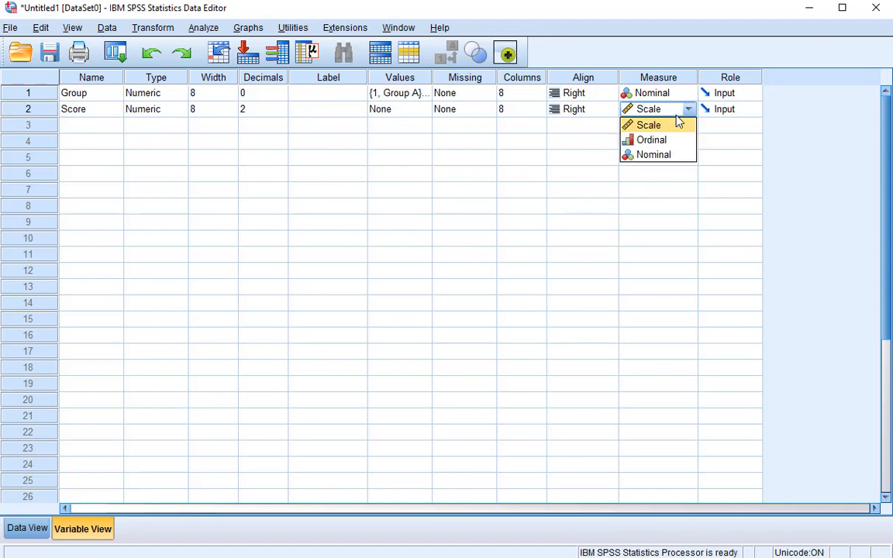
{"action": "left_click", "coordinate": [662, 129]}
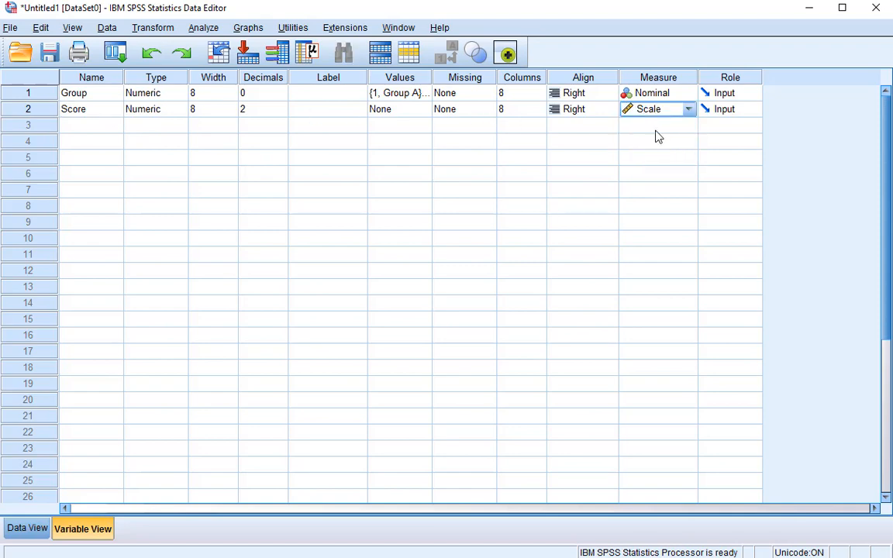
- Fill rows 8 to 22 with Group 1, 2, 3 repeating and Scores 13, 14, 15, 13, 17, 20, 21, 26, 30, 15, 8, 19, 9, 3, 22
{"action": "left_click", "coordinate": [27, 528]}
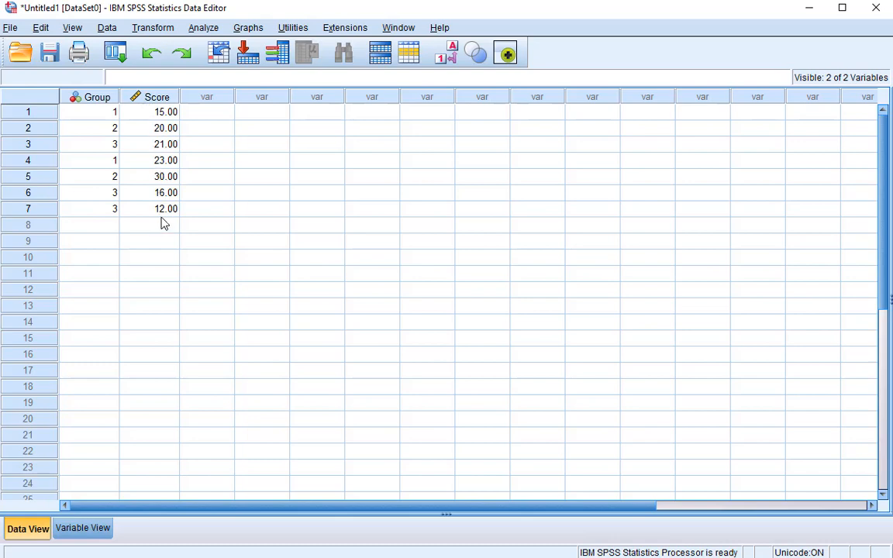
{"action": "left_click", "coordinate": [105, 225]}
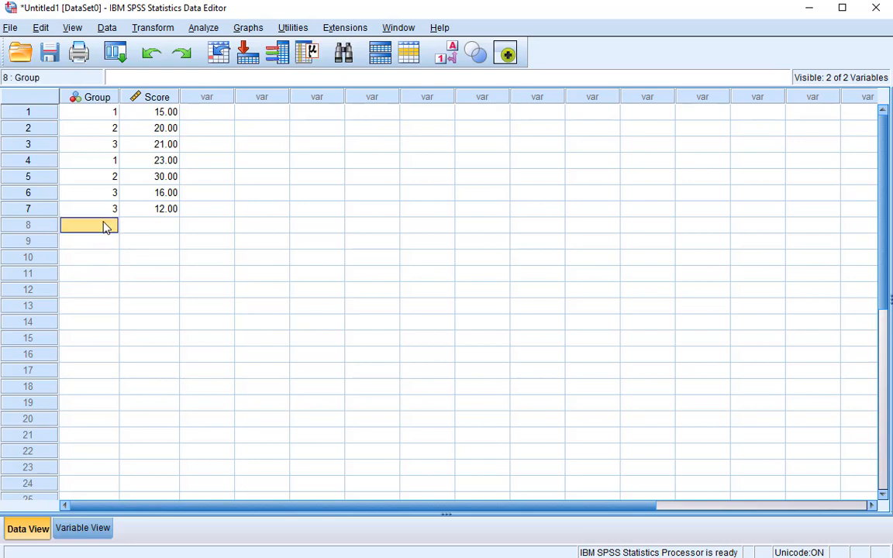
{"action": "type", "text": "1\t13.00 2\t14.00 3\t15.00 1\t13.00 2\t17.00 3\t20.00 1\t21.00 2\t26.00 3\t30.00 1\t15.00 2\t8.00 3\t19.00 1\t9.00 2\t3.00 3\t22.00"}
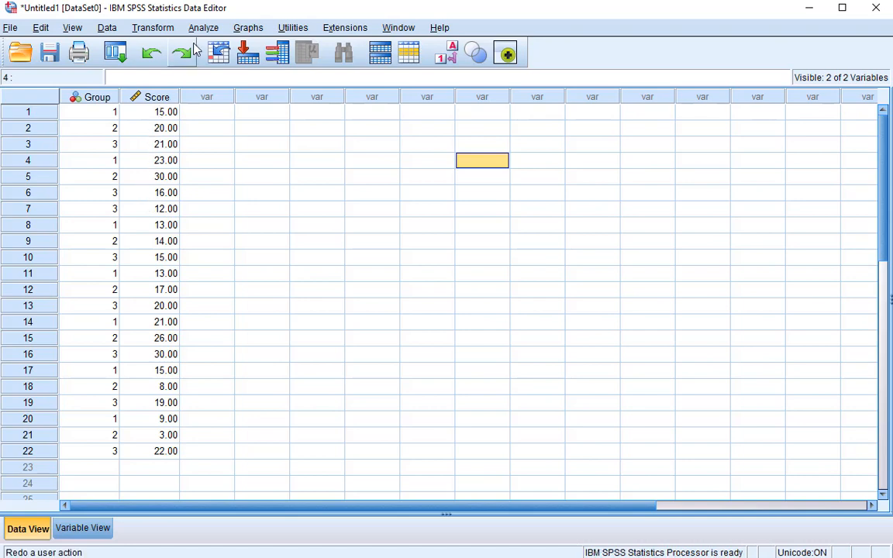
- Start a Descriptives analysis and add Score as the variable to analyse
{"action": "left_click", "coordinate": [214, 30]}
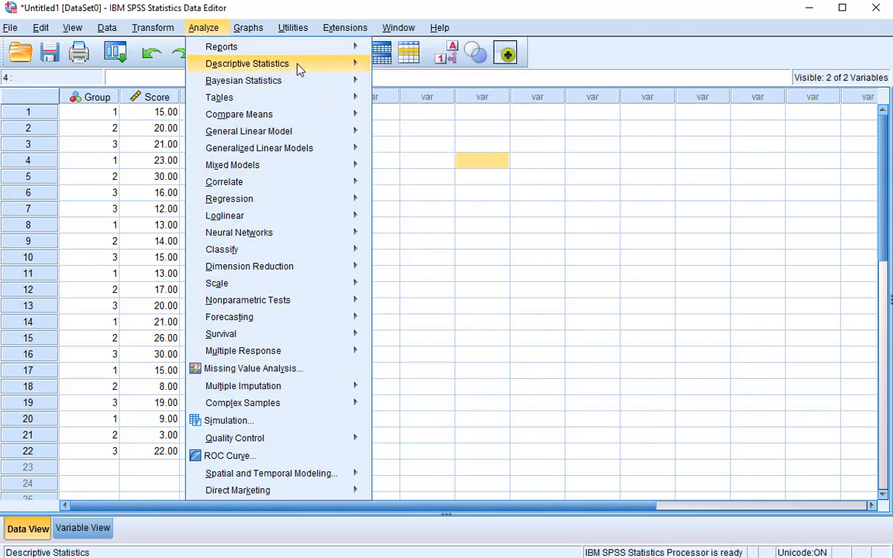
{"action": "mouse_move", "coordinate": [301, 66]}
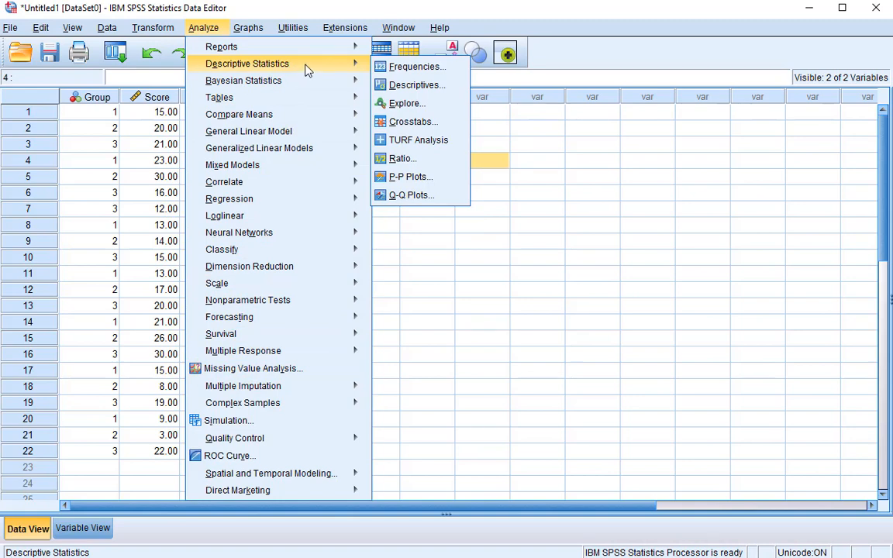
{"action": "left_click", "coordinate": [445, 86]}
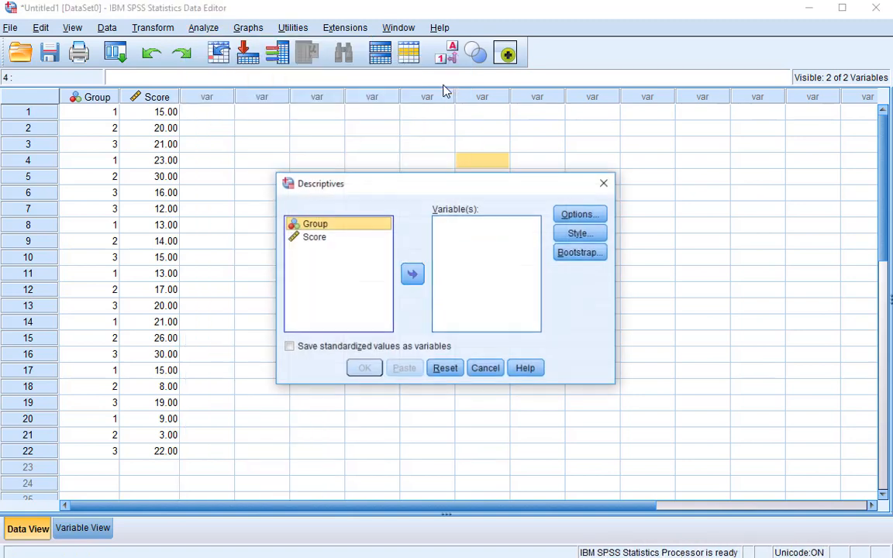
{"action": "left_click", "coordinate": [318, 239]}
{"action": "left_click", "coordinate": [419, 278]}
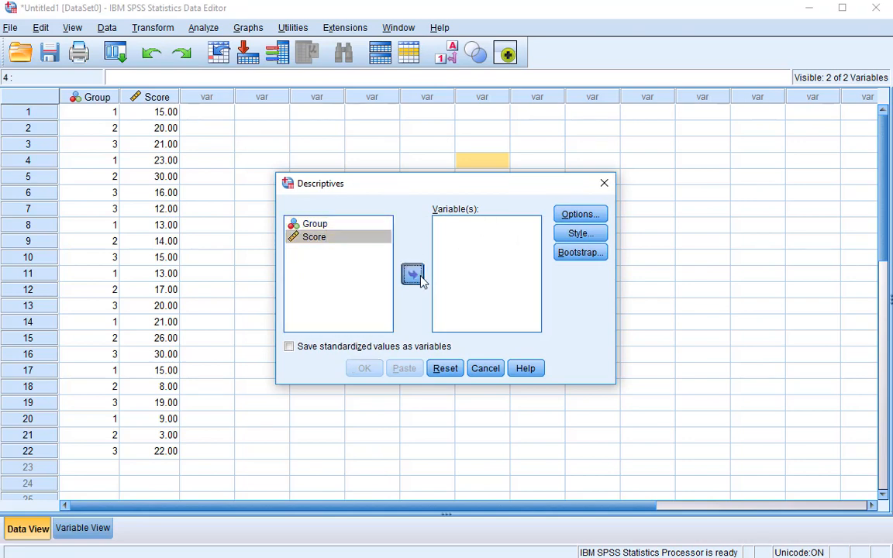
- Add Range, Kurtosis and Skewness to the Descriptives statistics for Score, run the analysis and reposition the output window
{"action": "left_click", "coordinate": [573, 218]}
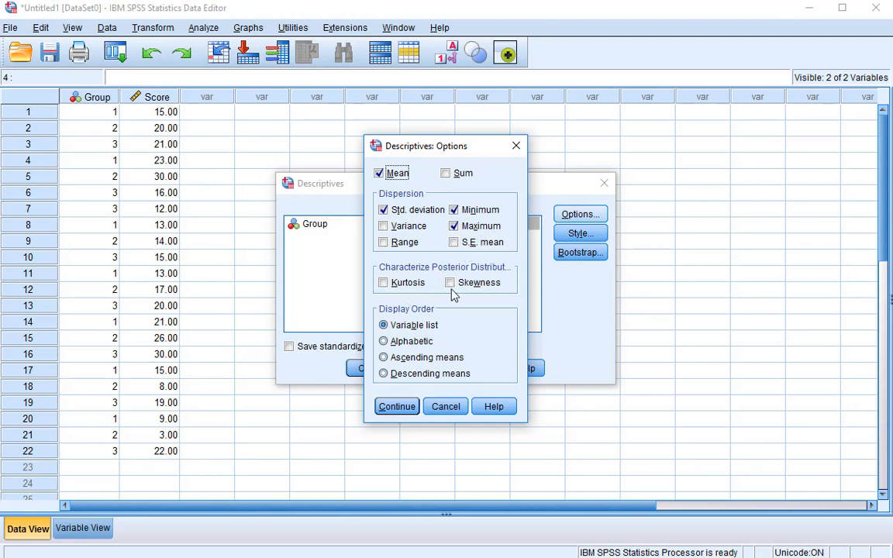
{"action": "left_click", "coordinate": [383, 242]}
{"action": "left_click", "coordinate": [383, 283]}
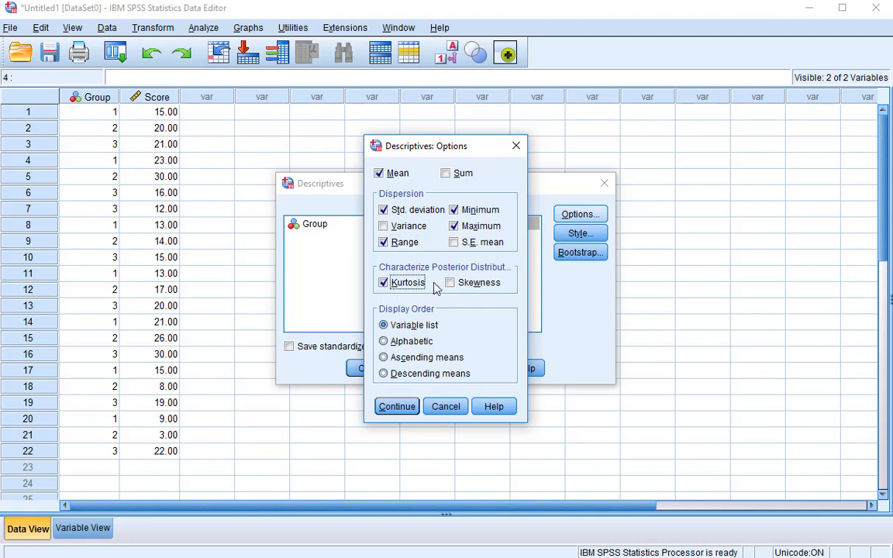
{"action": "left_click", "coordinate": [450, 282]}
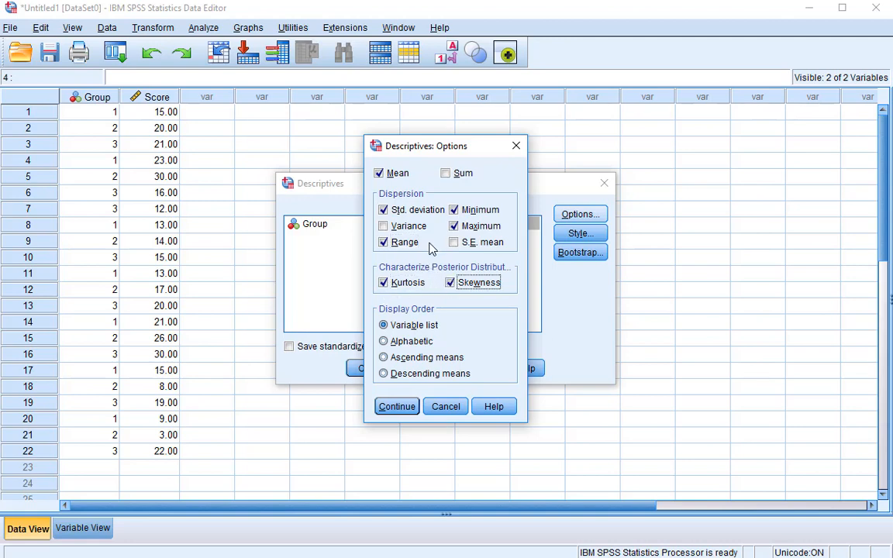
{"action": "left_click", "coordinate": [399, 404]}
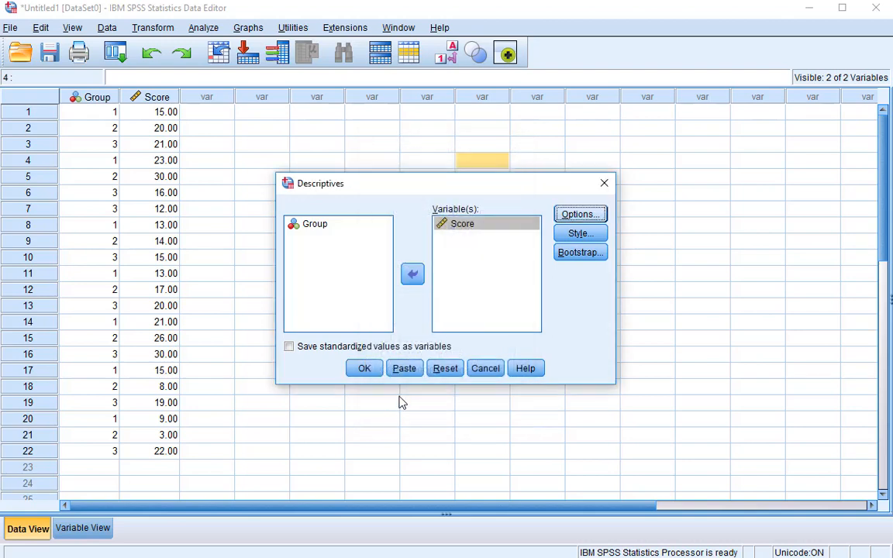
{"action": "left_click", "coordinate": [364, 369]}
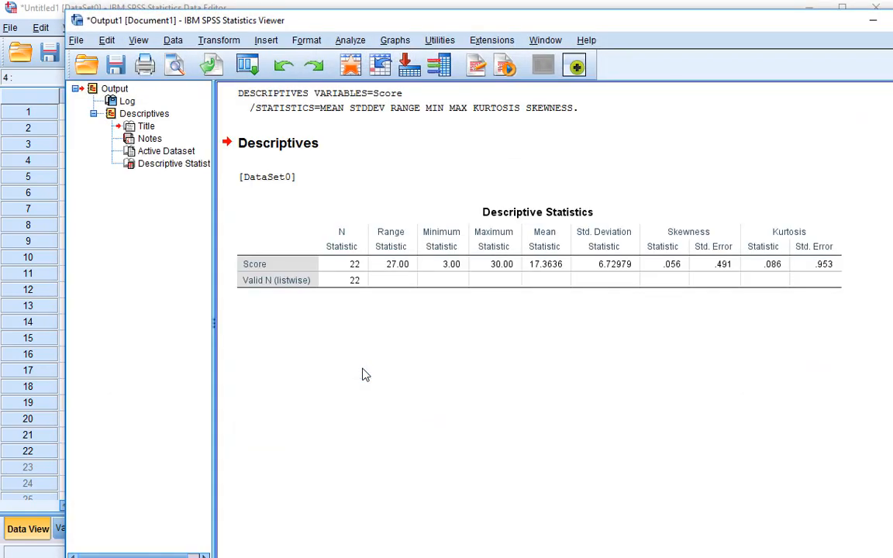
{"action": "left_click_drag", "start_coordinate": [548, 20], "coordinate": [479, 9]}
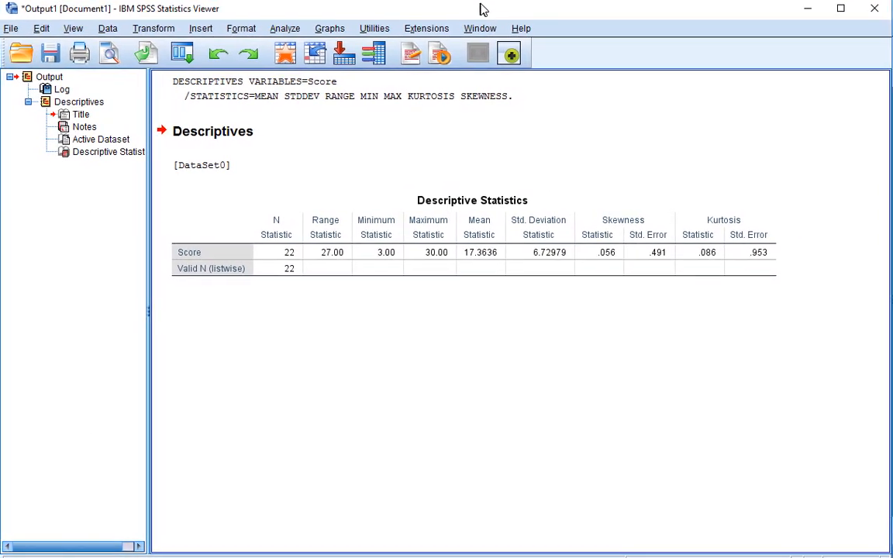
{"action": "left_click", "coordinate": [308, 250]}
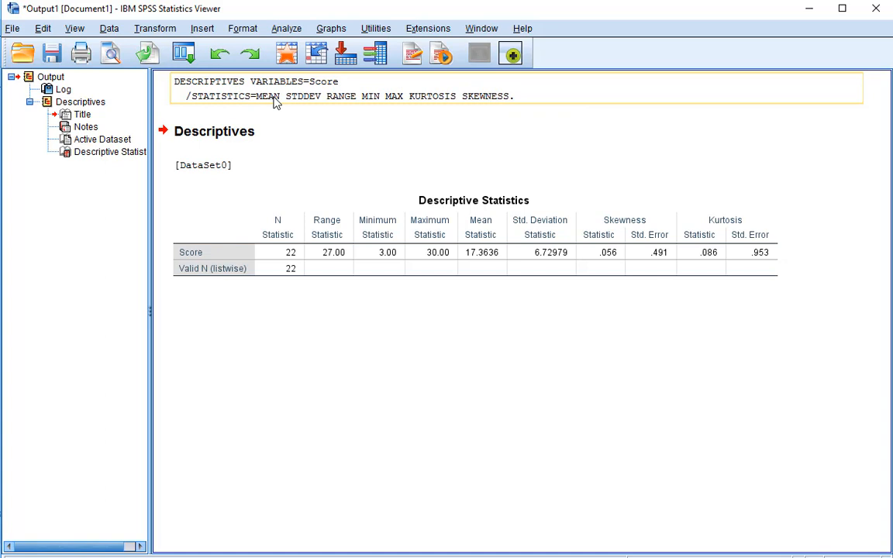
{"action": "left_click", "coordinate": [272, 30]}
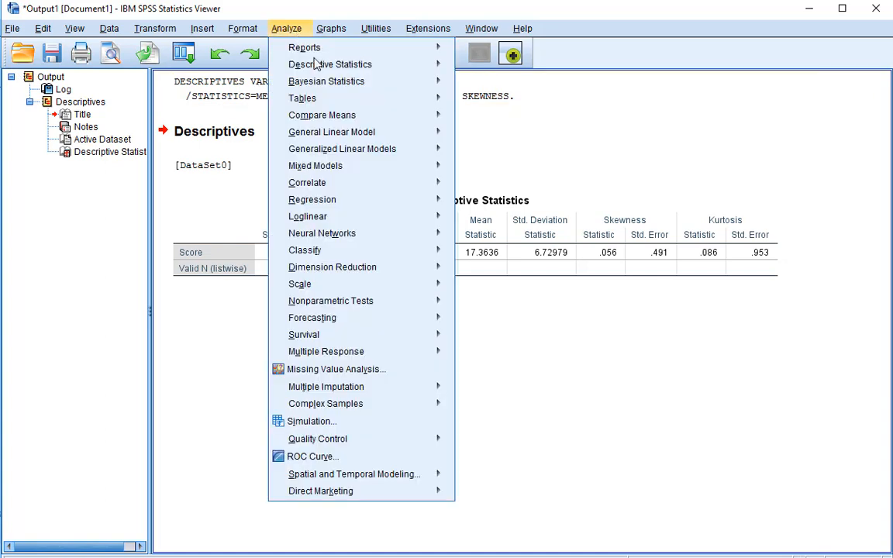
{"action": "mouse_move", "coordinate": [334, 65]}
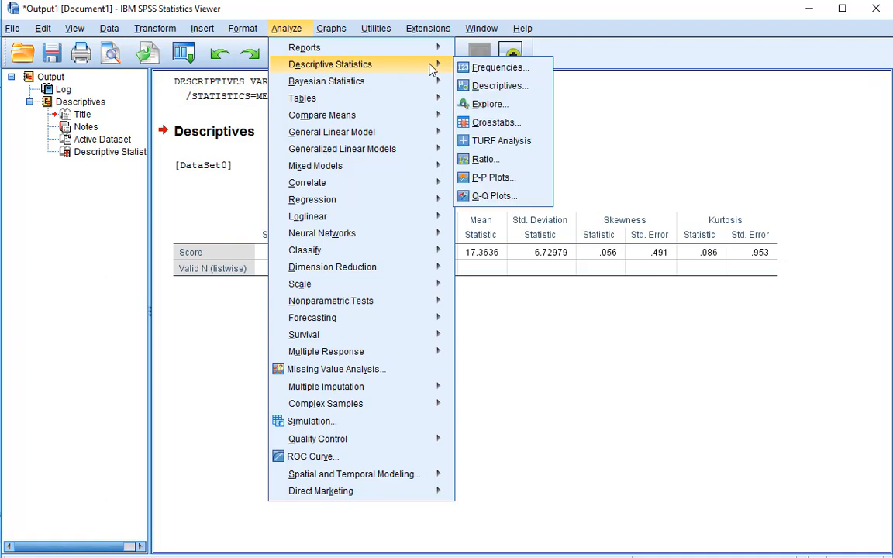
{"action": "left_click", "coordinate": [496, 91]}
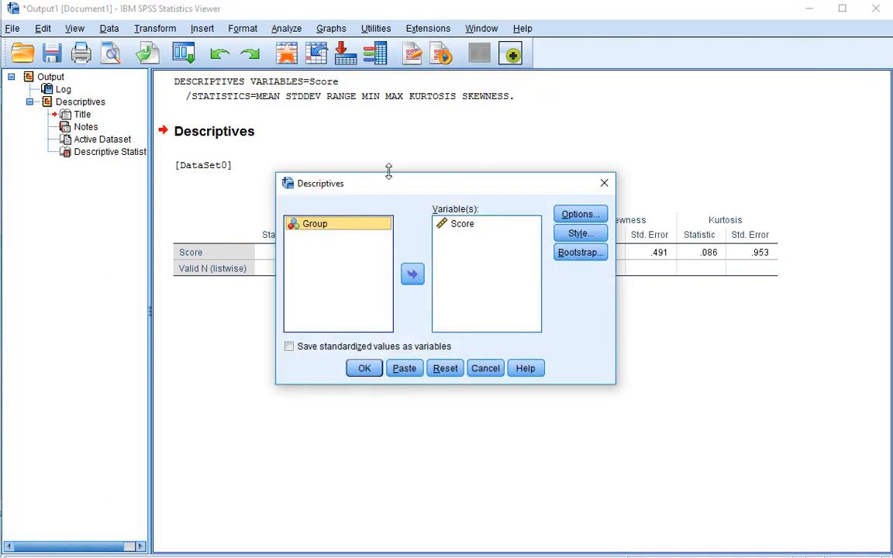
{"action": "left_click_drag", "start_coordinate": [397, 185], "coordinate": [375, 165]}
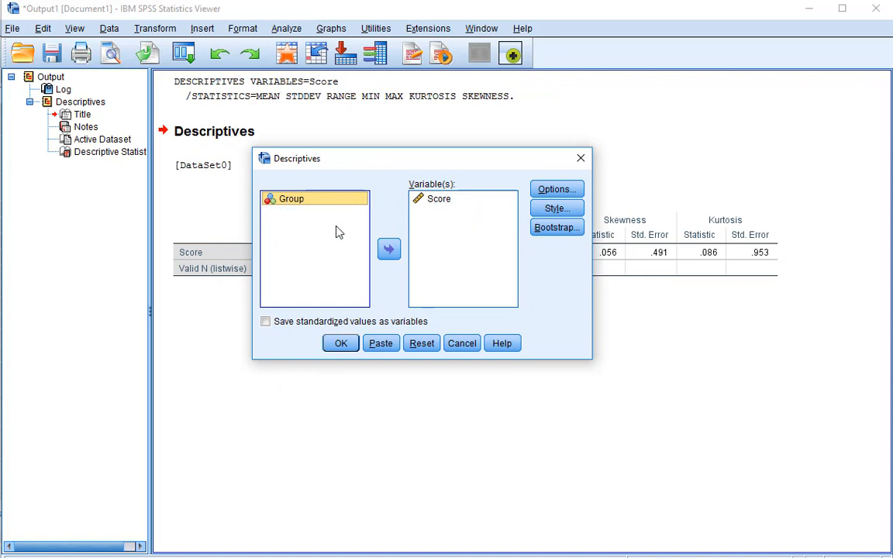
{"action": "left_click", "coordinate": [585, 162]}
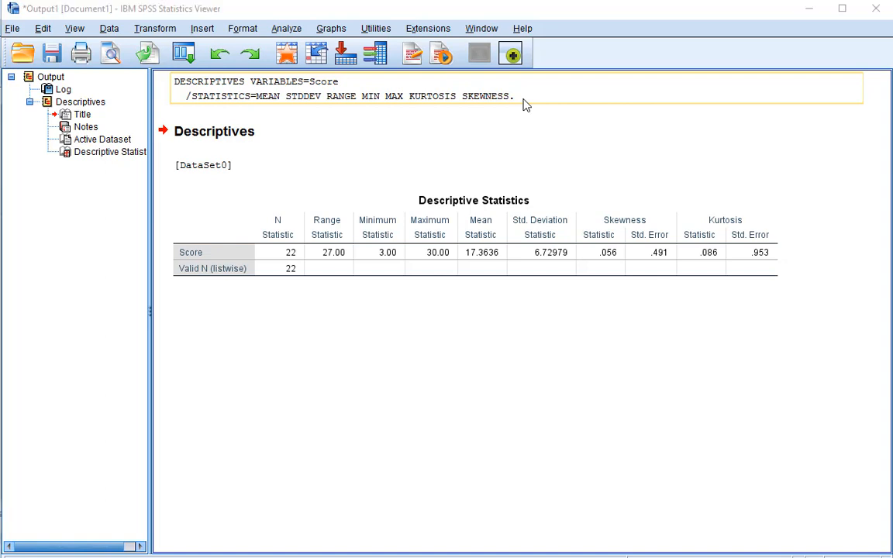
{"action": "left_click", "coordinate": [286, 29]}
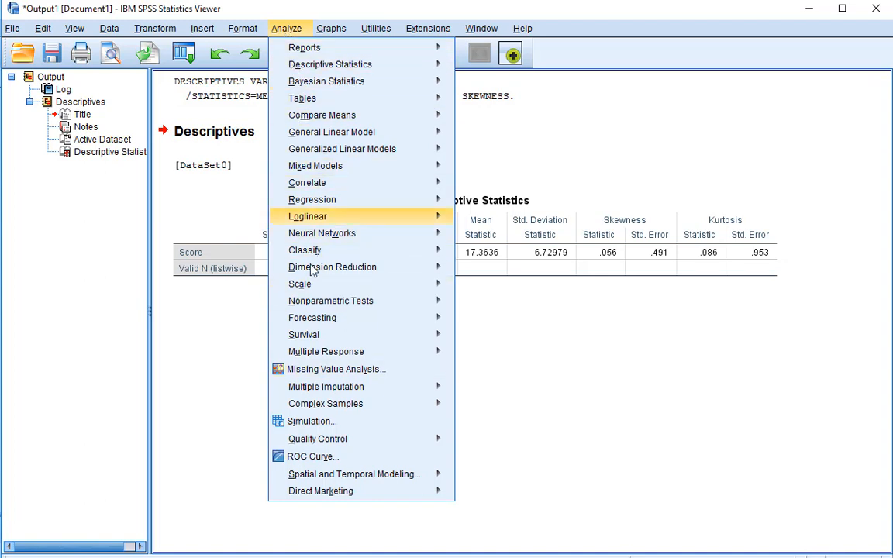
{"action": "mouse_move", "coordinate": [308, 305]}
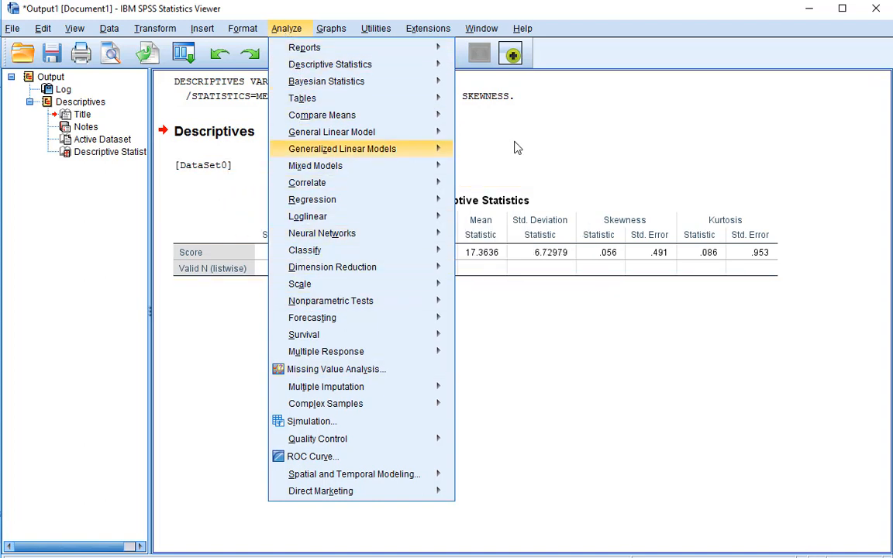
{"action": "left_click", "coordinate": [634, 120]}
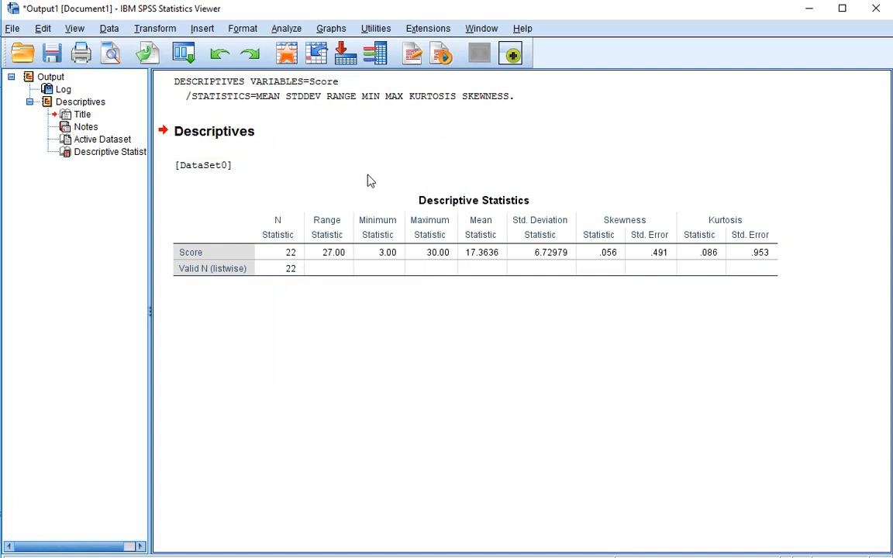
- Start recoding Group into a different variable and name the output variable Group2
{"action": "left_click", "coordinate": [288, 62]}
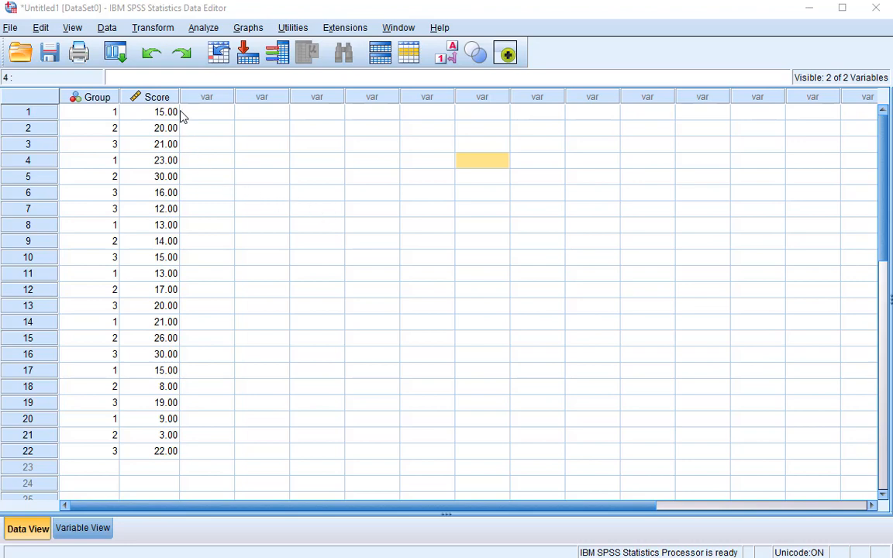
{"action": "left_click", "coordinate": [155, 28]}
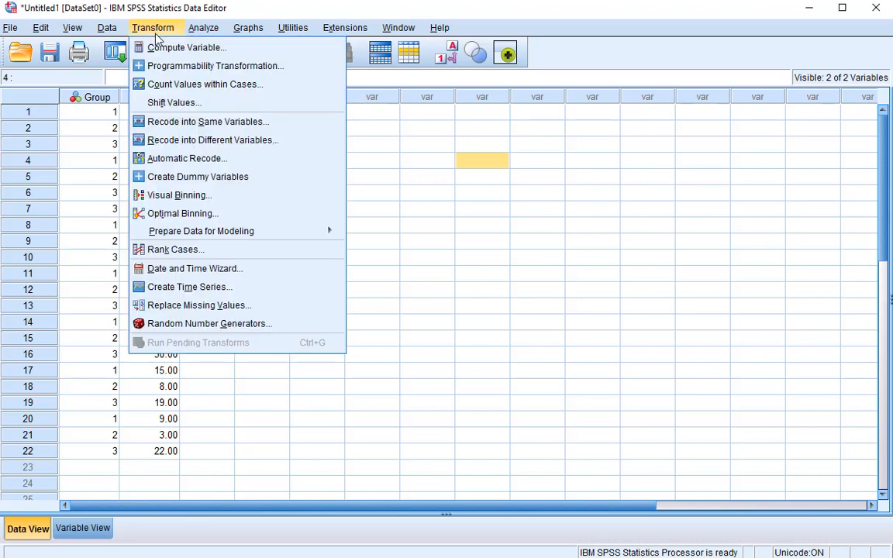
{"action": "left_click", "coordinate": [223, 144]}
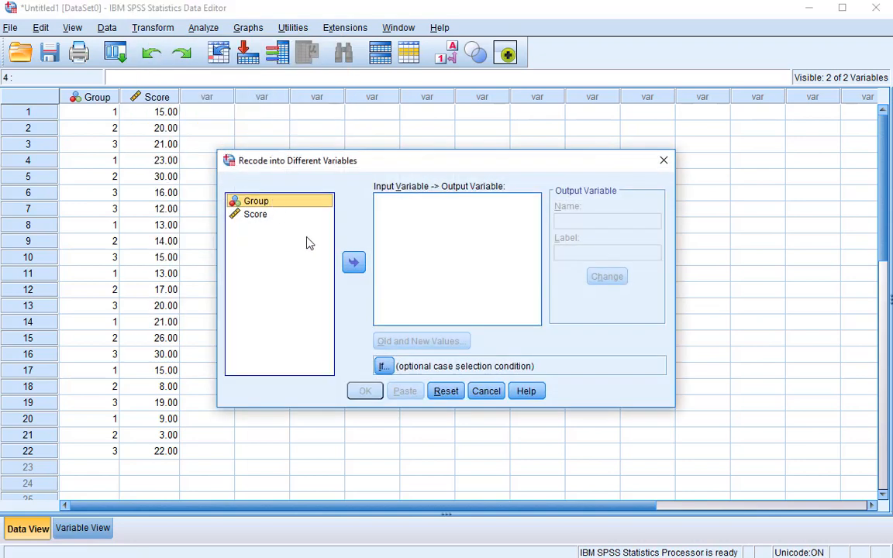
{"action": "left_click", "coordinate": [355, 265]}
{"action": "left_click", "coordinate": [566, 222]}
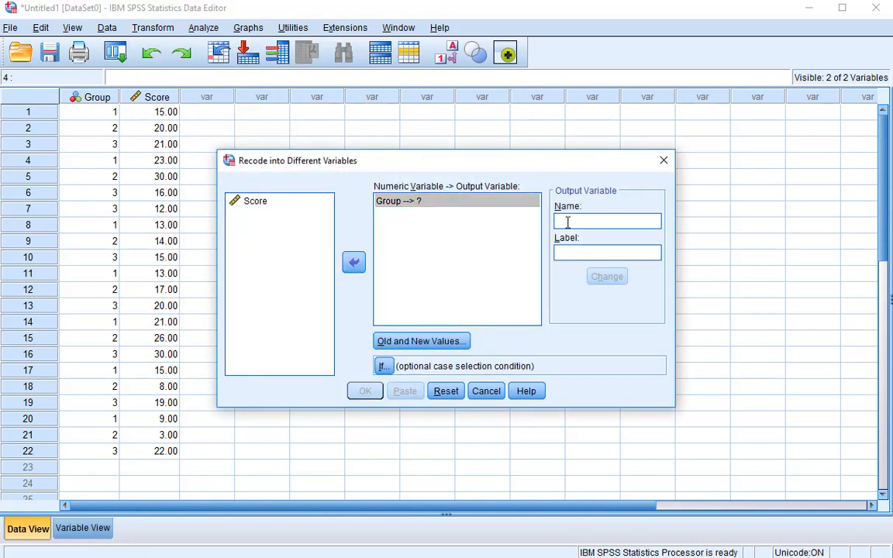
{"action": "type", "text": "Group2"}
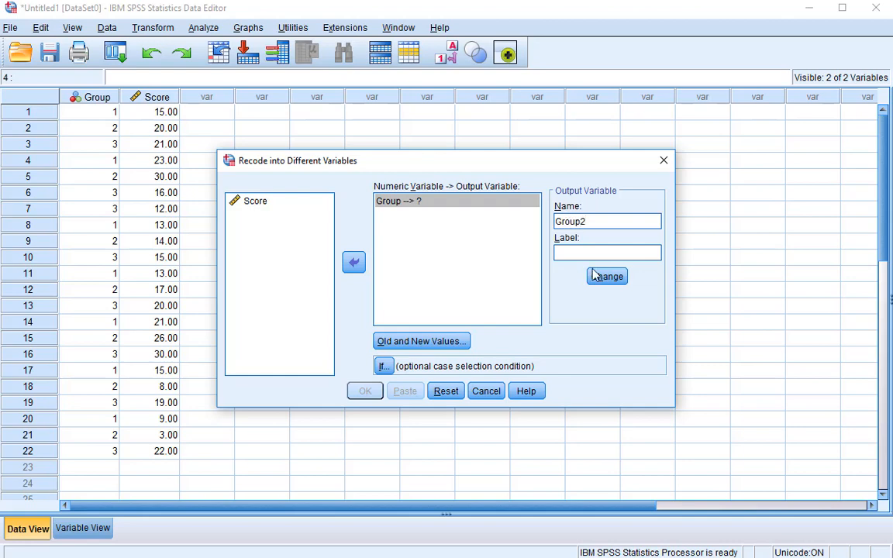
{"action": "left_click", "coordinate": [594, 276]}
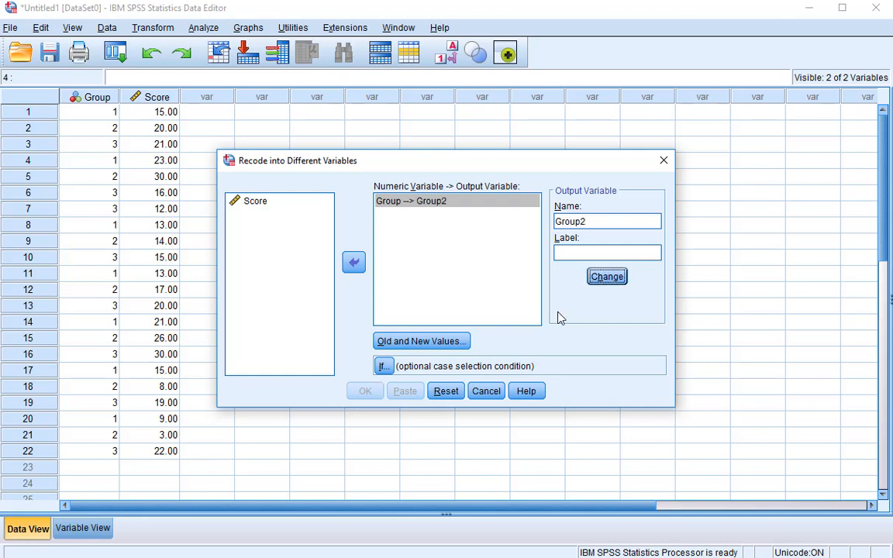
- Add recode rules for Group2 that copy the old values 1 and 2
{"action": "left_click", "coordinate": [422, 342]}
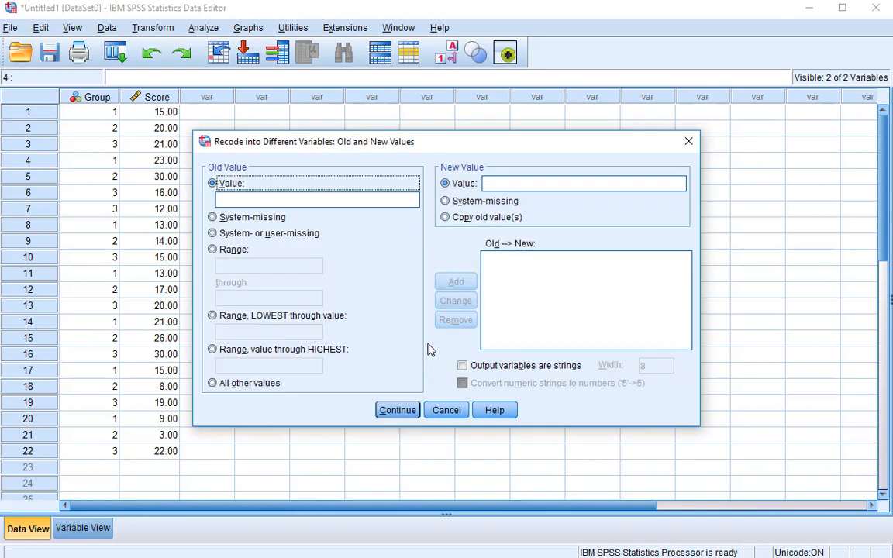
{"action": "left_click", "coordinate": [257, 201]}
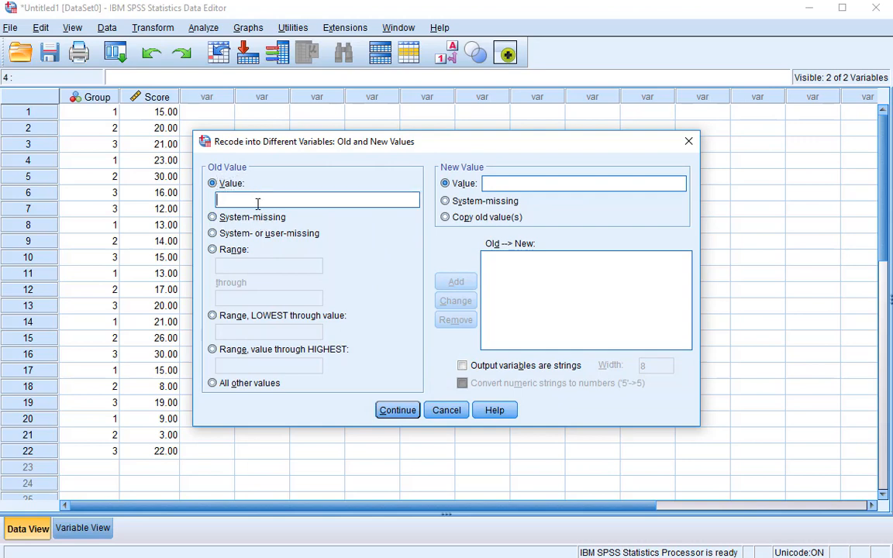
{"action": "type", "text": "1"}
{"action": "left_click", "coordinate": [486, 184]}
{"action": "type", "text": "1"}
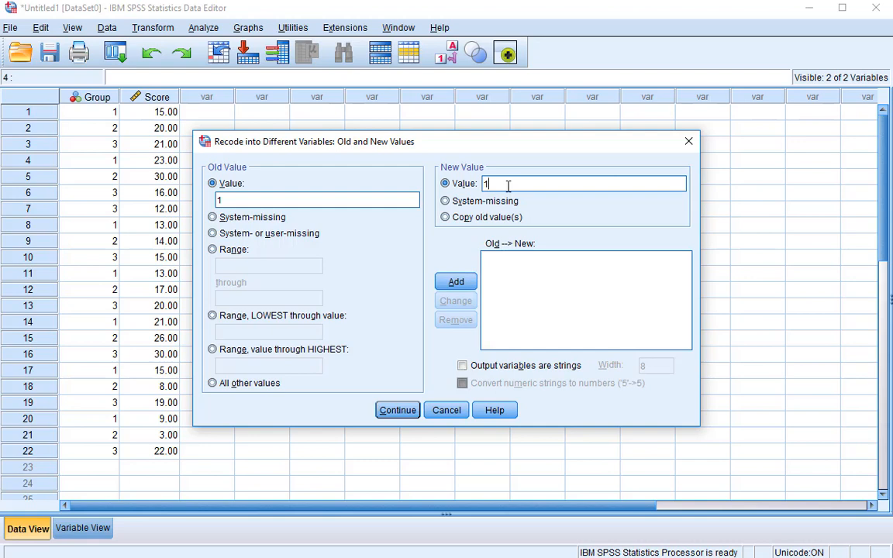
{"action": "key", "text": "BackSpace"}
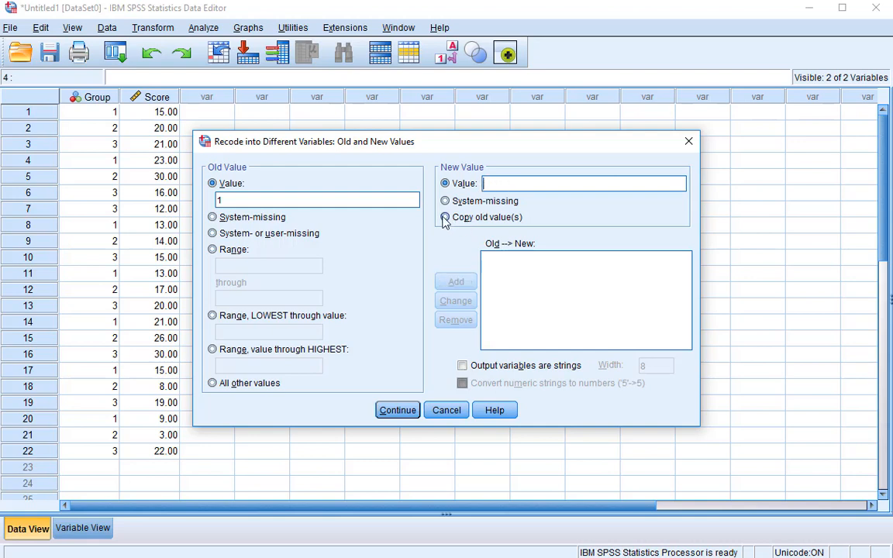
{"action": "left_click", "coordinate": [445, 218]}
{"action": "left_click", "coordinate": [456, 282]}
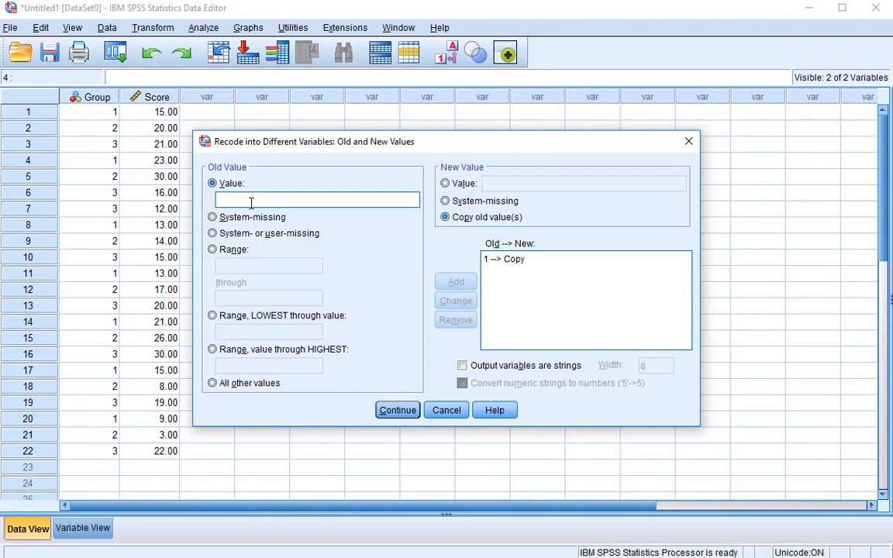
{"action": "left_click", "coordinate": [244, 201]}
{"action": "type", "text": "2"}
{"action": "left_click", "coordinate": [458, 282]}
- Add a rule recoding old value 3 to new value 2 and run the recode into Group2
{"action": "type", "text": "3"}
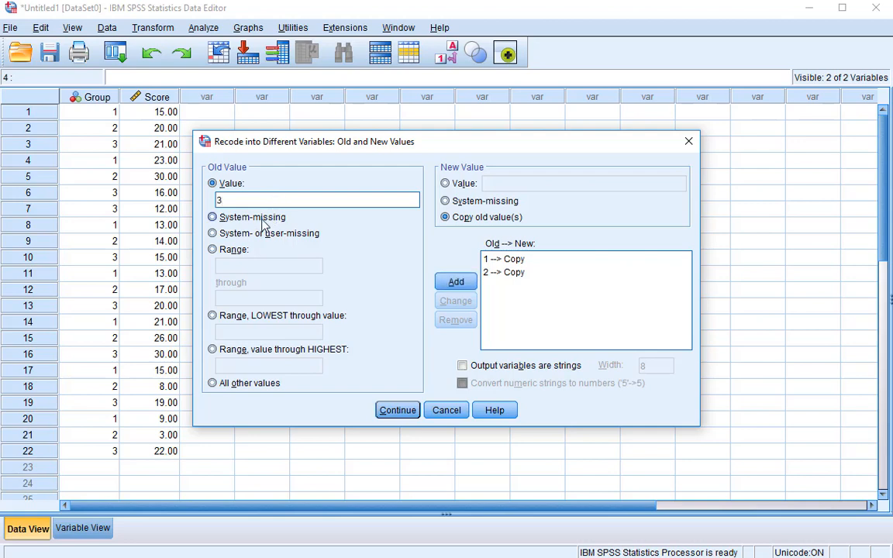
{"action": "left_click", "coordinate": [445, 184]}
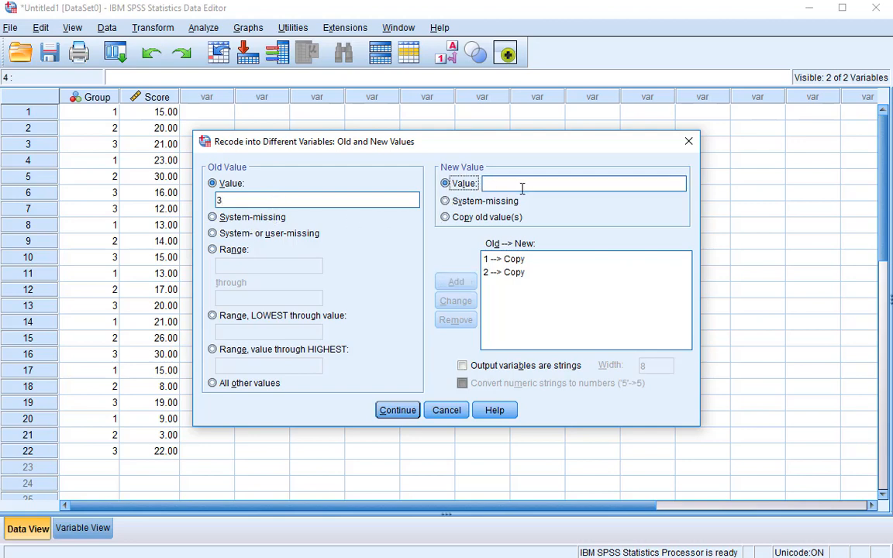
{"action": "type", "text": "2"}
{"action": "left_click", "coordinate": [450, 283]}
{"action": "left_click", "coordinate": [408, 412]}
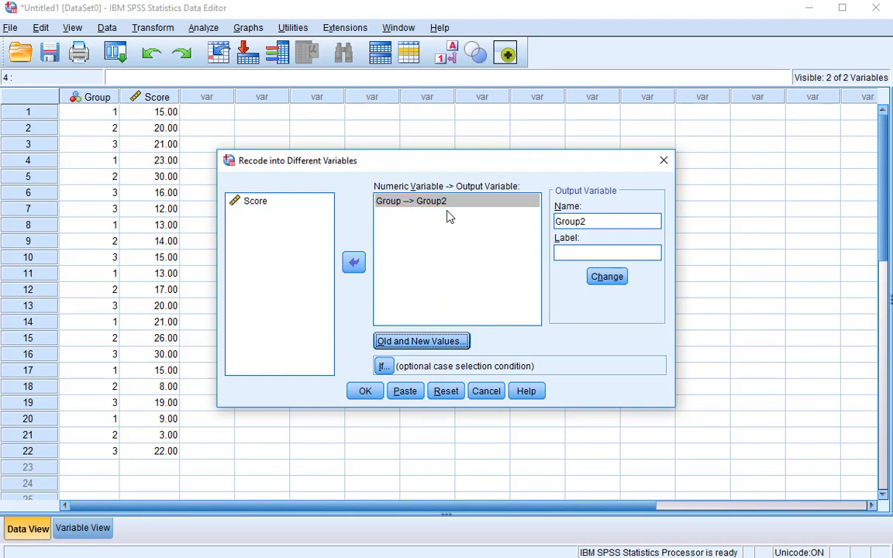
{"action": "left_click", "coordinate": [365, 391]}
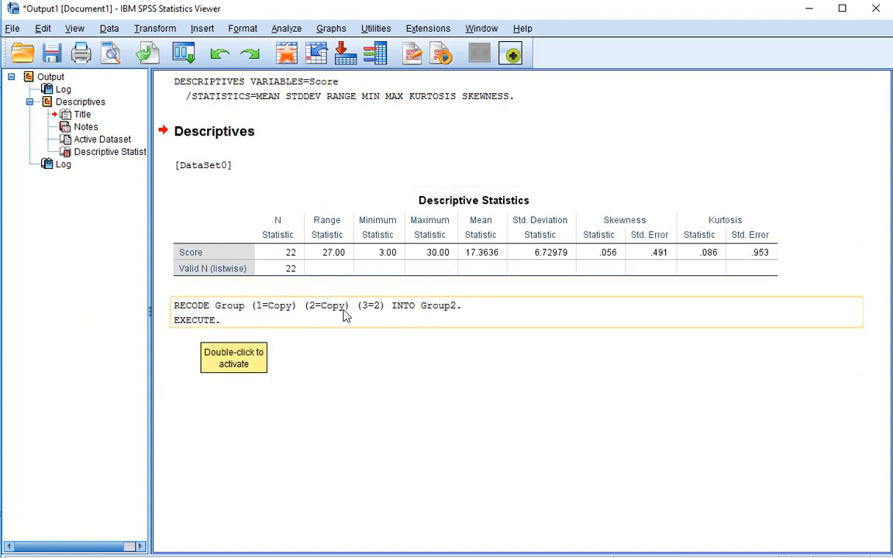
- Split the data file to compare groups based on Group2, sorting by the grouping variable
{"action": "left_click", "coordinate": [287, 55]}
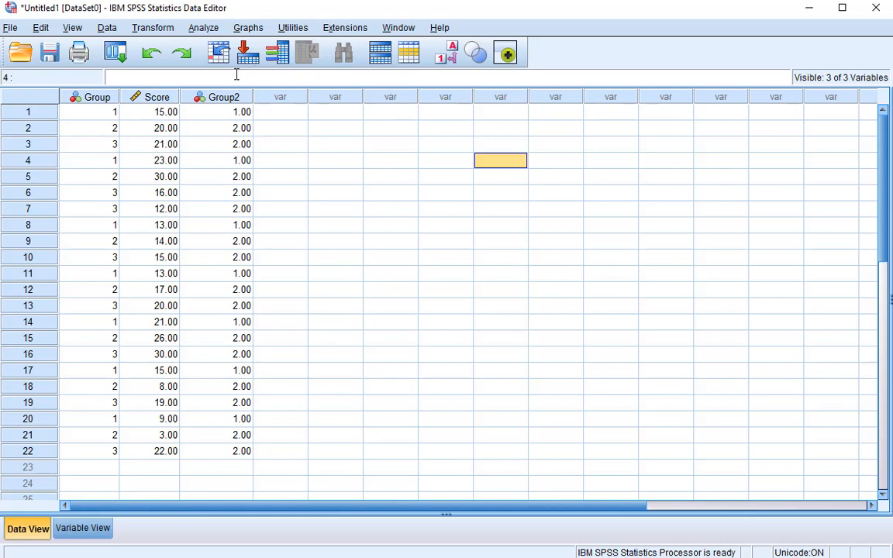
{"action": "left_click", "coordinate": [108, 28]}
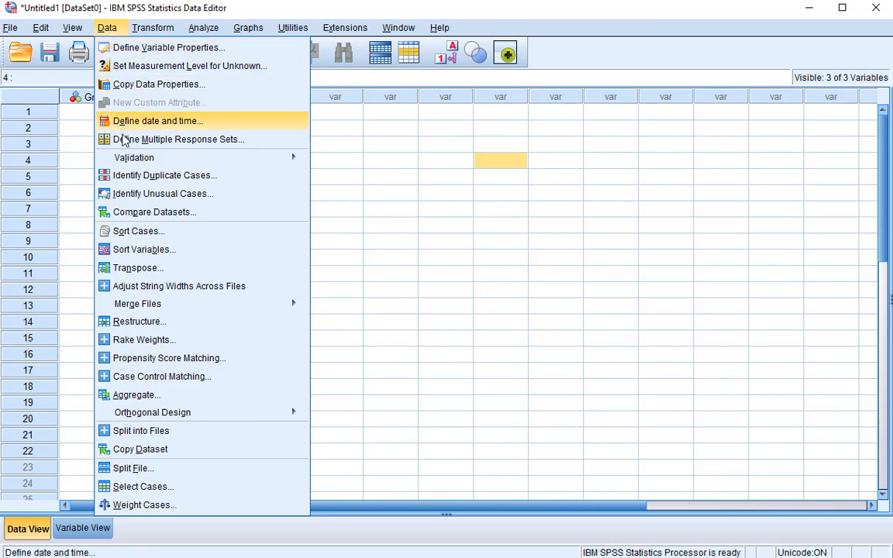
{"action": "left_click", "coordinate": [177, 475]}
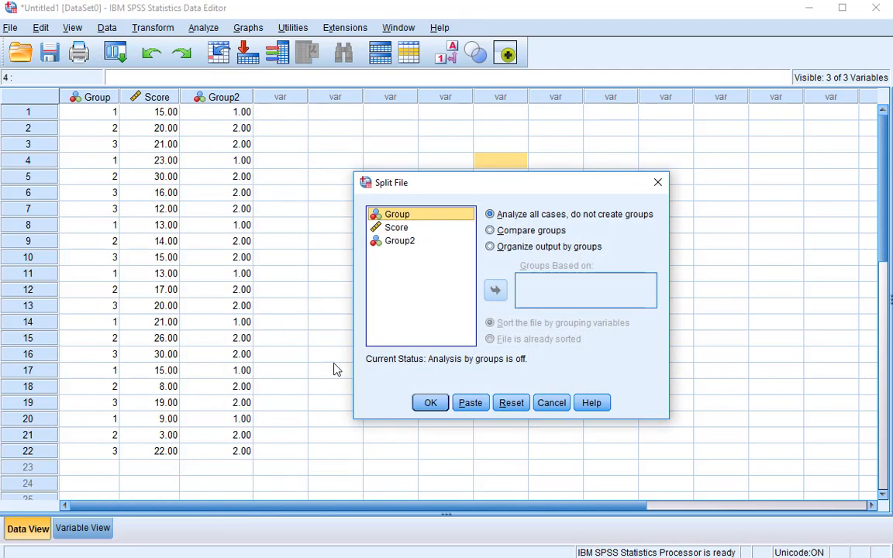
{"action": "left_click", "coordinate": [494, 232]}
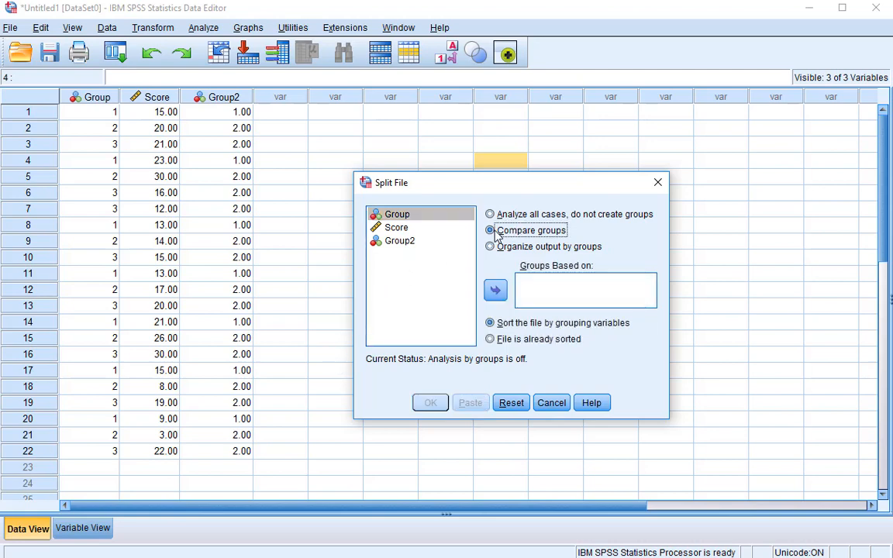
{"action": "left_click", "coordinate": [397, 243]}
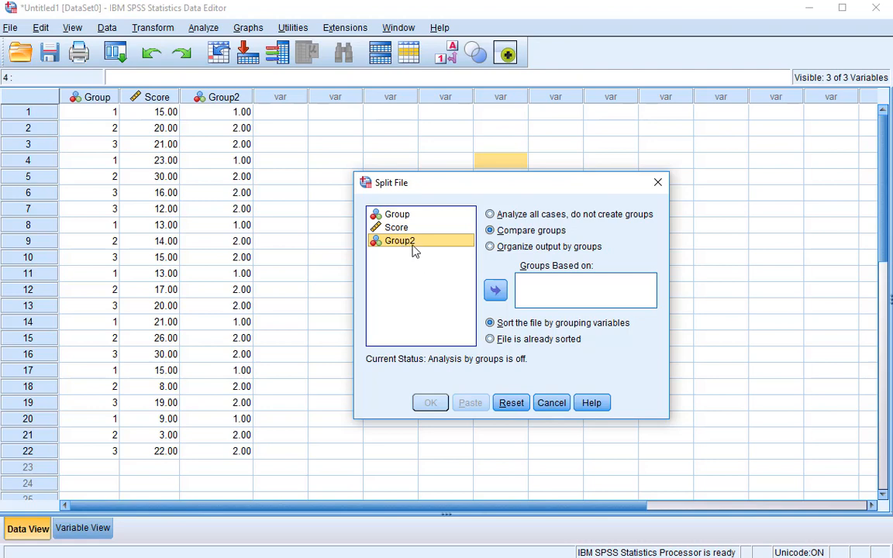
{"action": "left_click", "coordinate": [495, 290]}
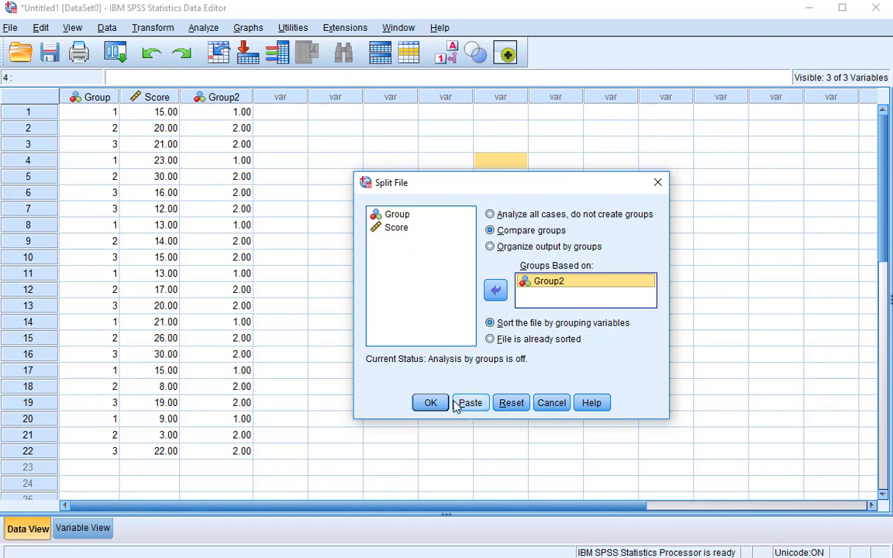
{"action": "left_click", "coordinate": [430, 404]}
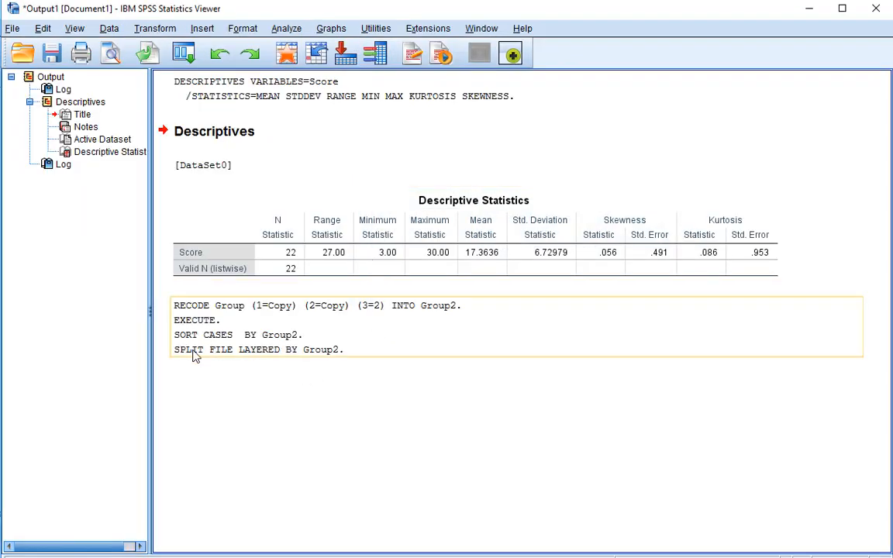
- Run the Descriptives analysis on Score again with the file split by Group2
{"action": "left_click", "coordinate": [292, 57]}
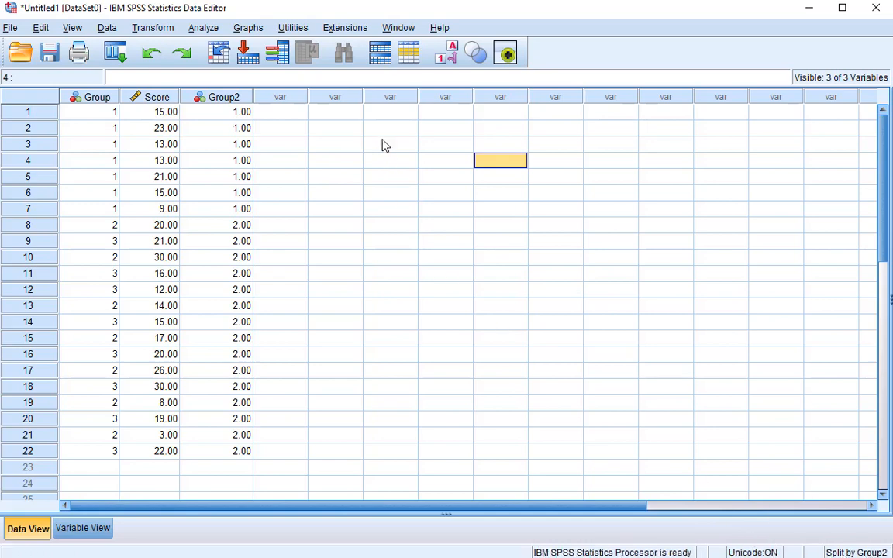
{"action": "left_click", "coordinate": [203, 28]}
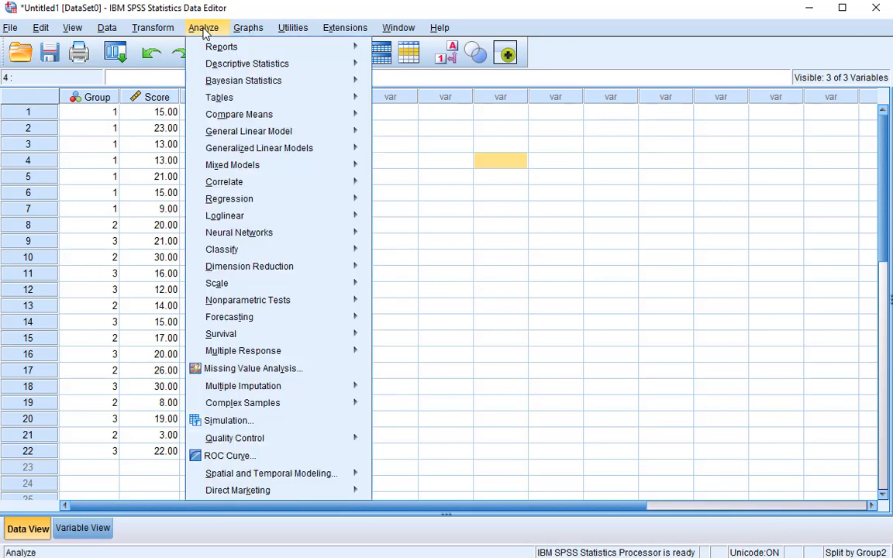
{"action": "mouse_move", "coordinate": [241, 62]}
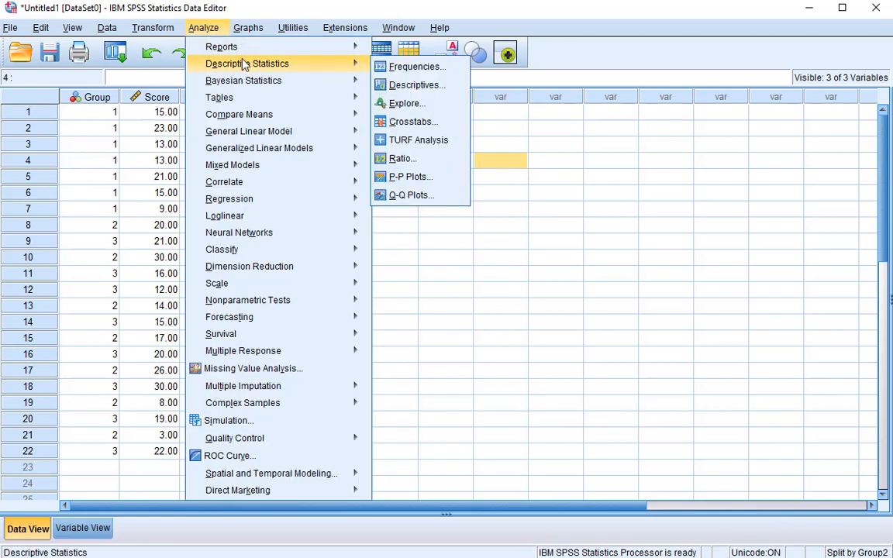
{"action": "left_click", "coordinate": [432, 85]}
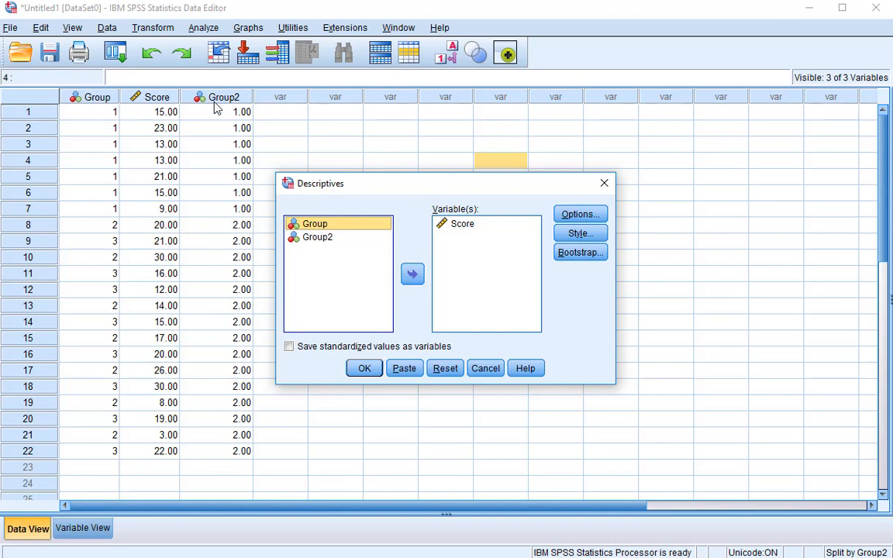
{"action": "left_click", "coordinate": [363, 369]}
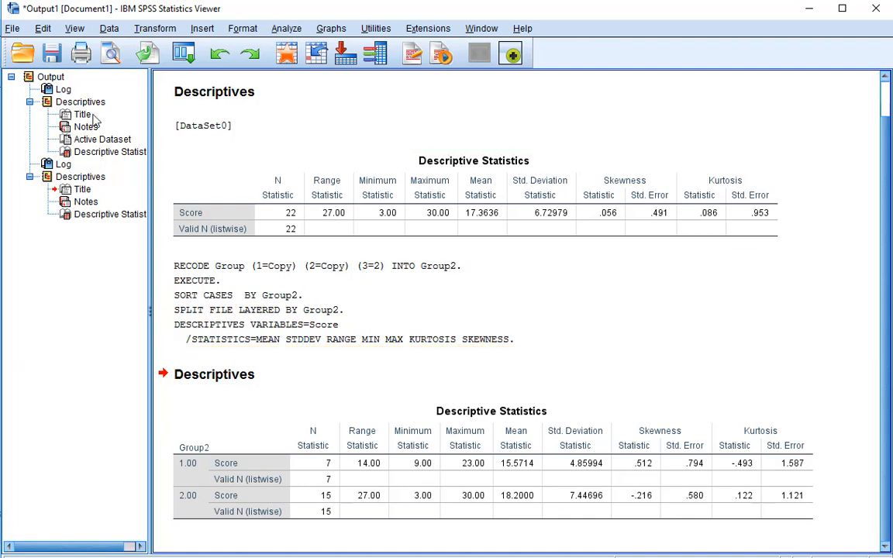
- From the data editor, start an Excel data import and open SampleDataSet.xlsx from the SPSS Workshop folder on the Desktop
{"action": "left_click", "coordinate": [285, 51]}
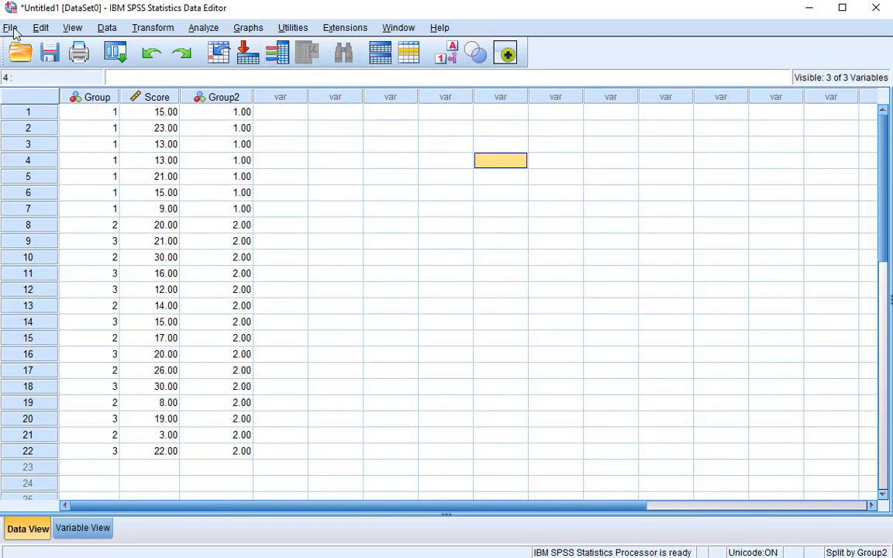
{"action": "left_click", "coordinate": [11, 29]}
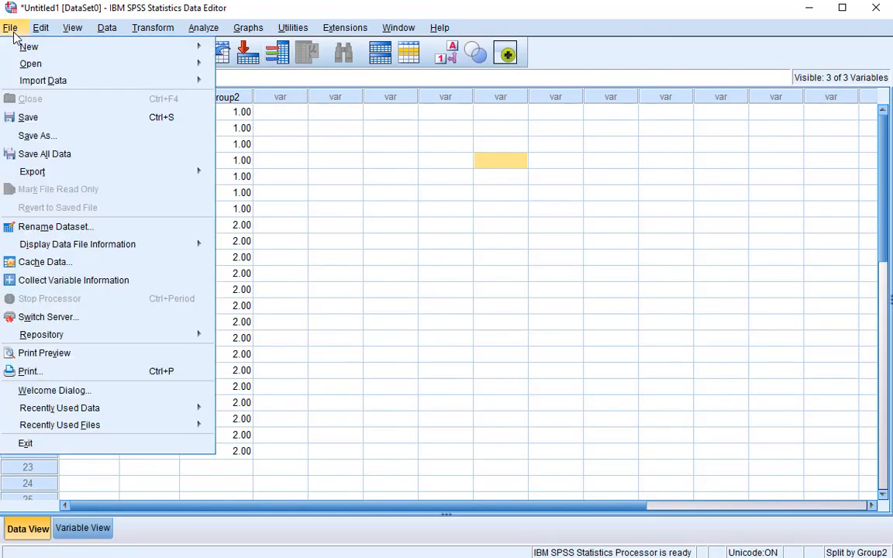
{"action": "mouse_move", "coordinate": [42, 80]}
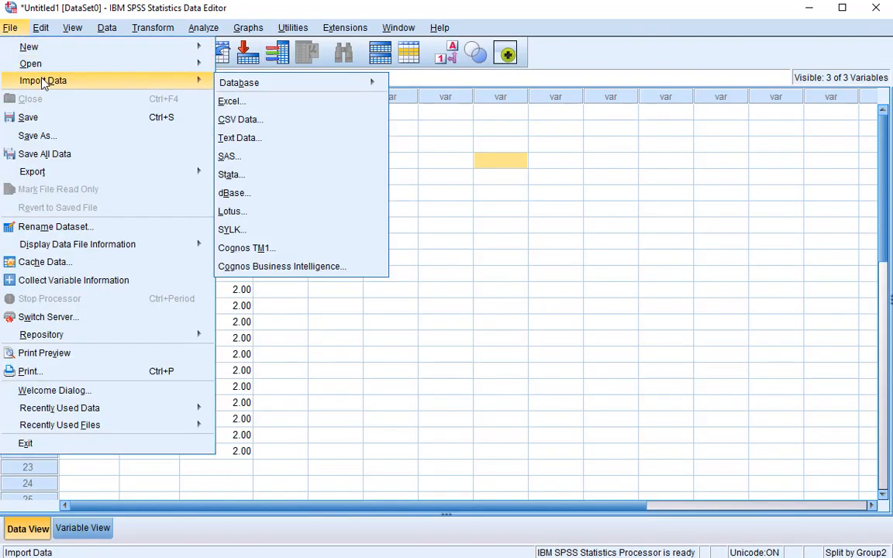
{"action": "left_click", "coordinate": [262, 106]}
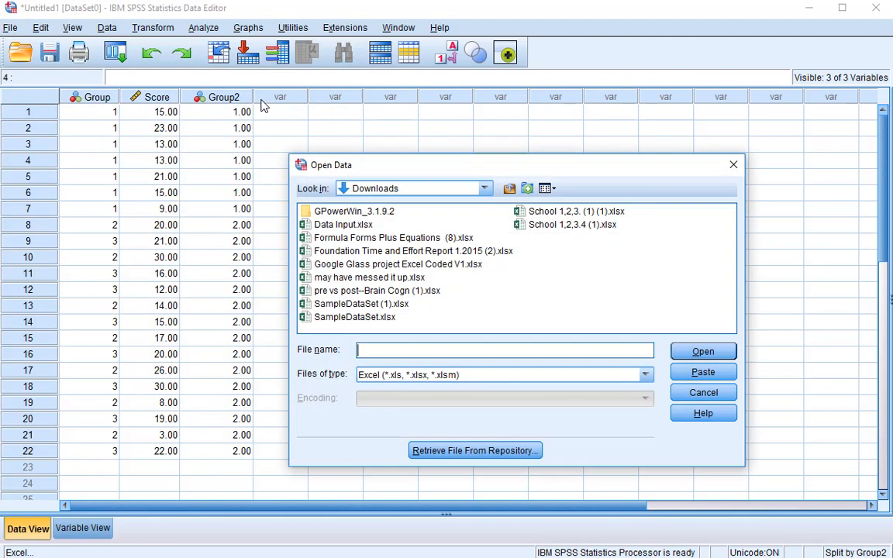
{"action": "left_click", "coordinate": [483, 189]}
{"action": "scroll", "coordinate": [456, 241], "scroll_direction": "up", "scroll_amount": 4}
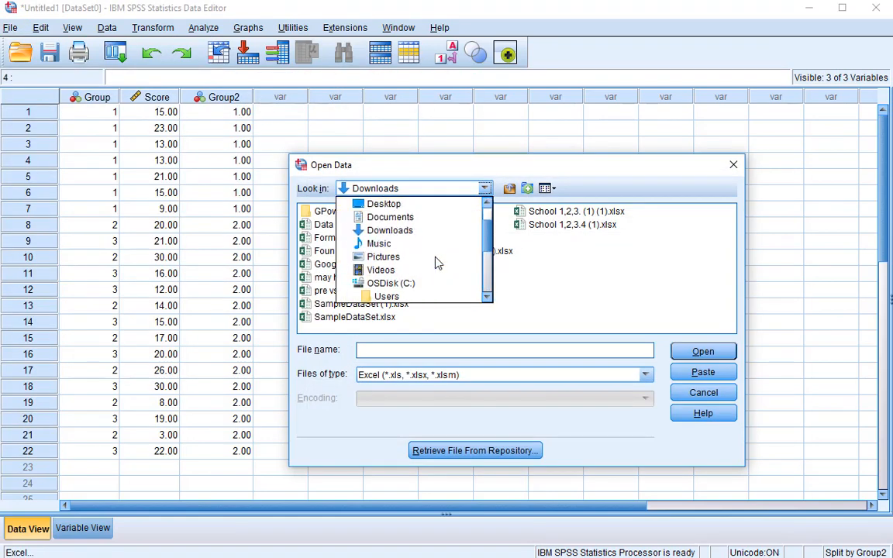
{"action": "left_click", "coordinate": [393, 243]}
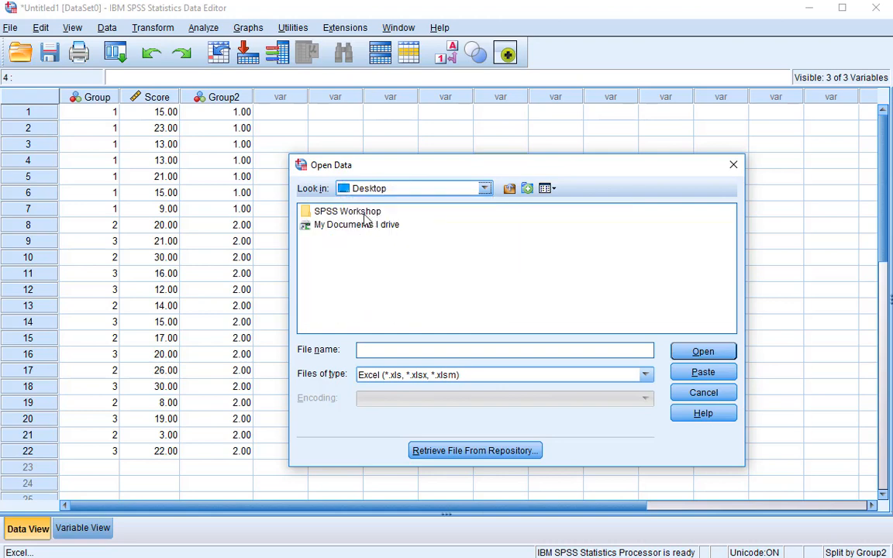
{"action": "double_click", "coordinate": [363, 214]}
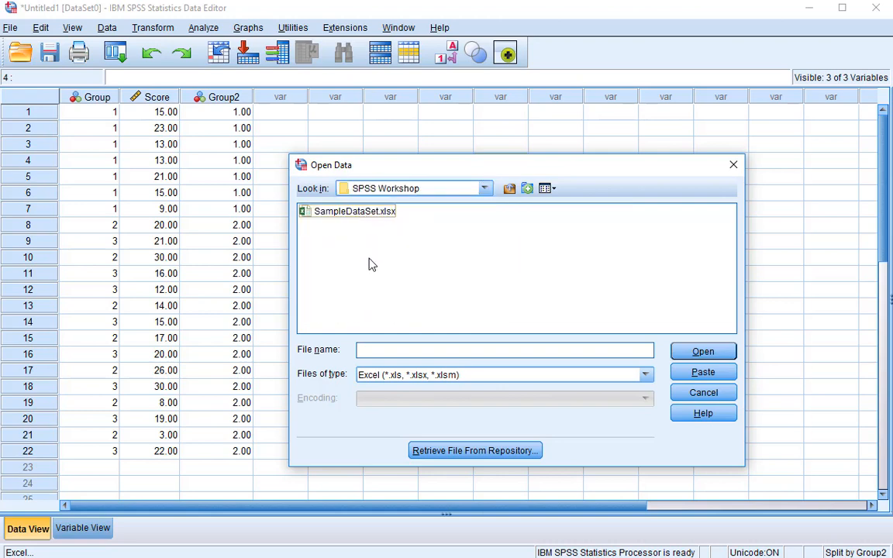
{"action": "double_click", "coordinate": [387, 214]}
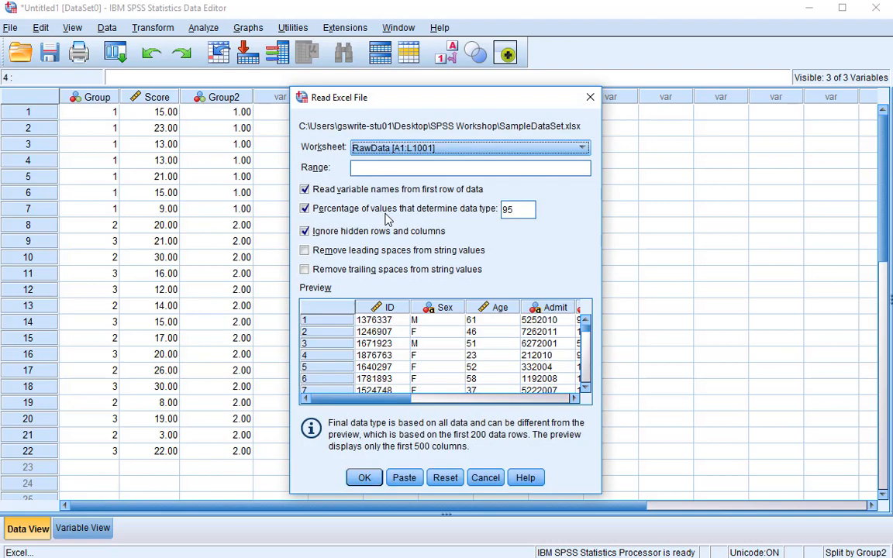
- Import the RawData worksheet (A1:L1001), reading variable names from the first row, after checking the preview columns
{"action": "left_click", "coordinate": [354, 151]}
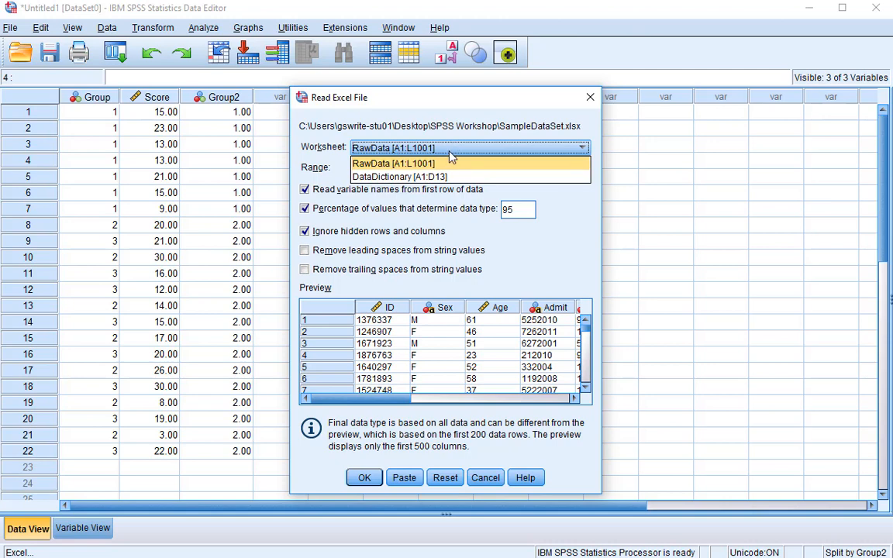
{"action": "left_click", "coordinate": [366, 161]}
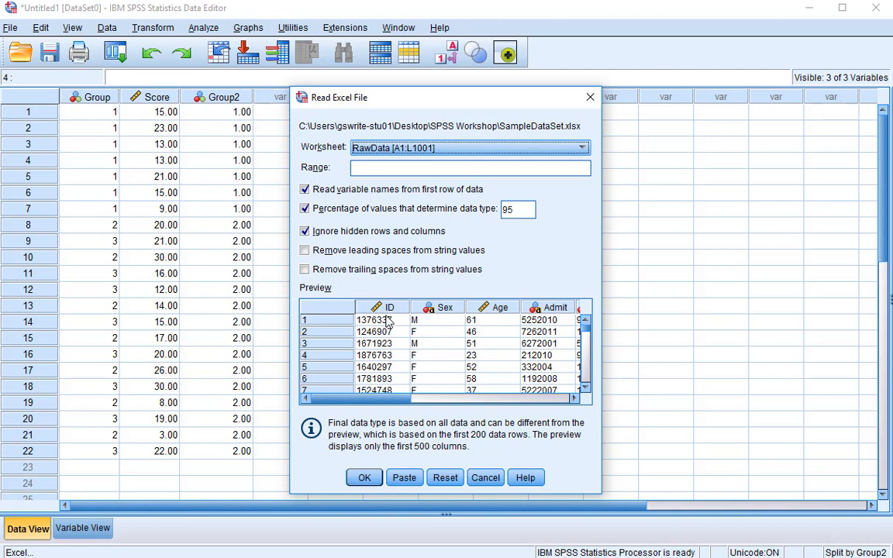
{"action": "left_click_drag", "start_coordinate": [375, 400], "coordinate": [549, 403]}
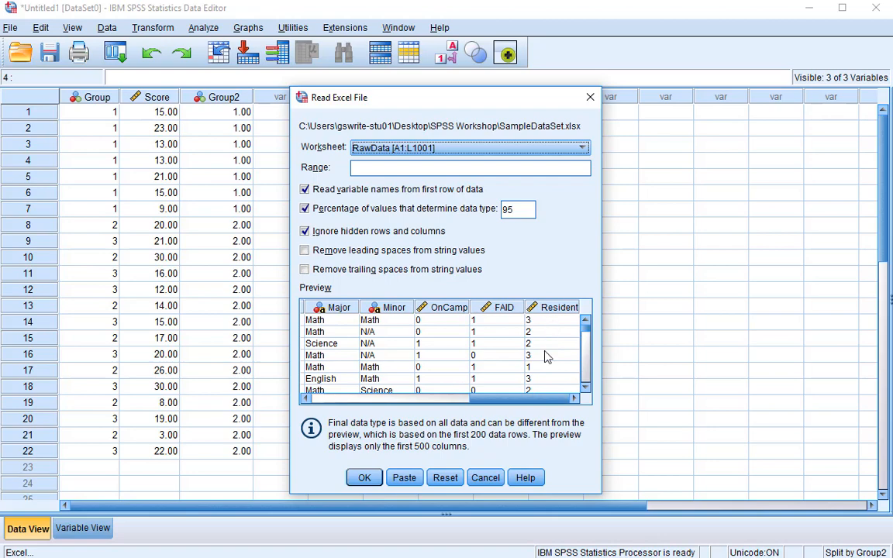
{"action": "left_click", "coordinate": [366, 477]}
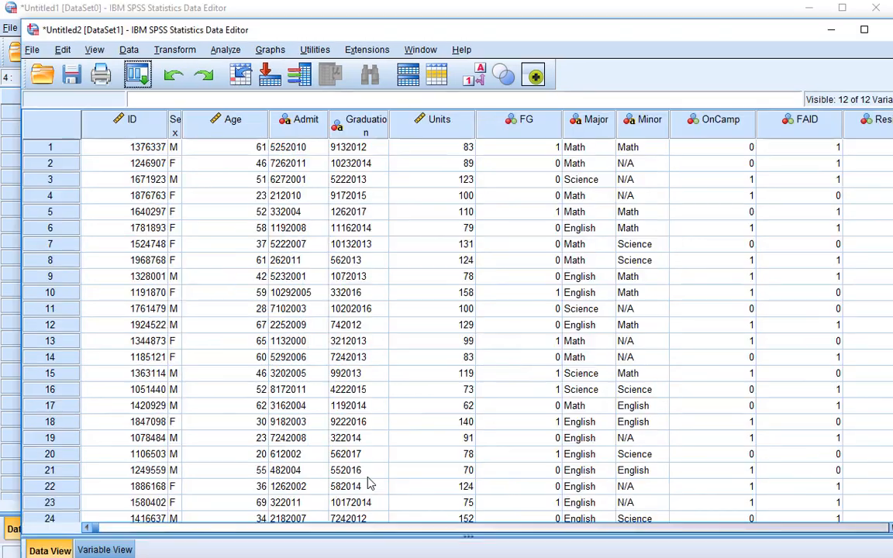
- Move the imported dataset's window fully into view and widen the Sex column so its heading fits on one line
{"action": "left_click_drag", "start_coordinate": [460, 35], "coordinate": [437, 14]}
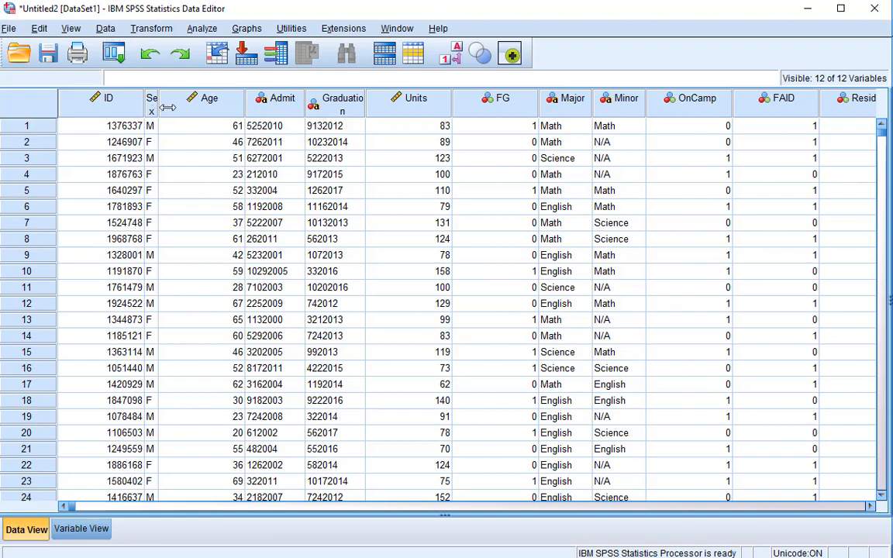
{"action": "left_click_drag", "start_coordinate": [157, 108], "coordinate": [183, 108]}
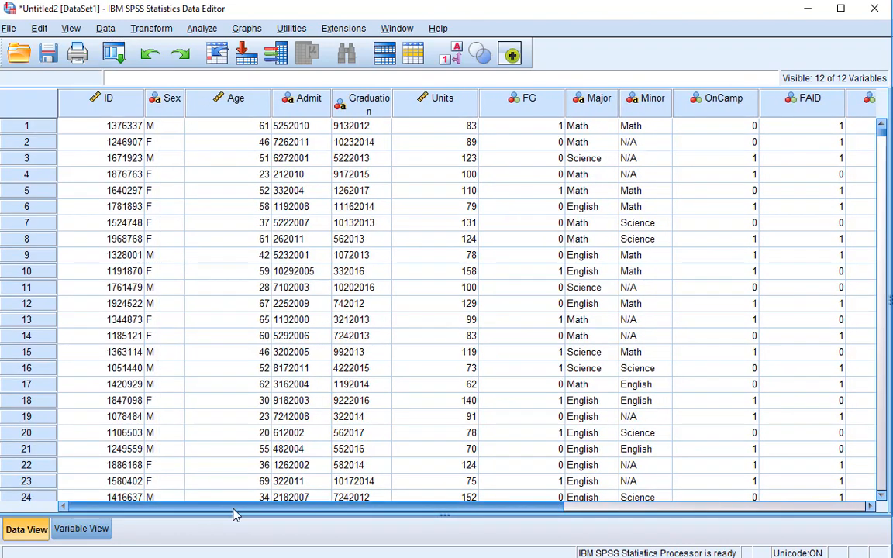
{"action": "left_click_drag", "start_coordinate": [235, 514], "coordinate": [196, 501]}
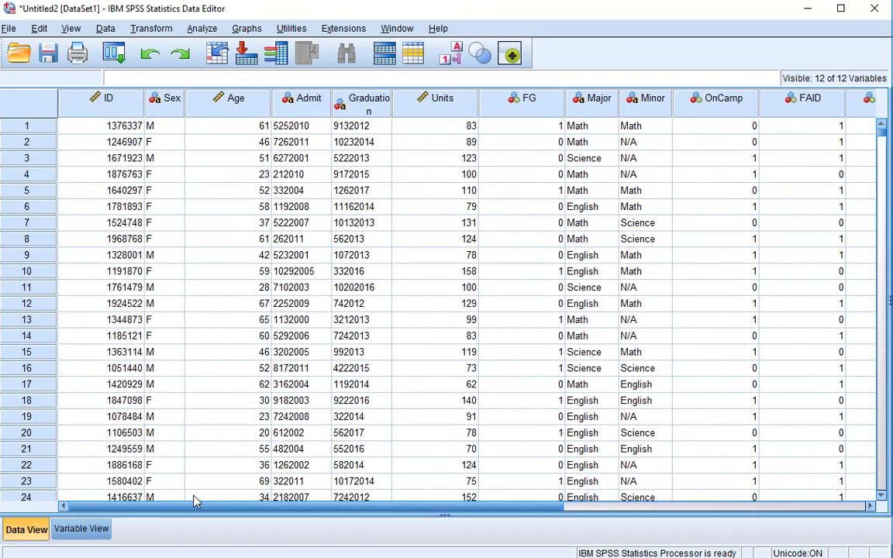